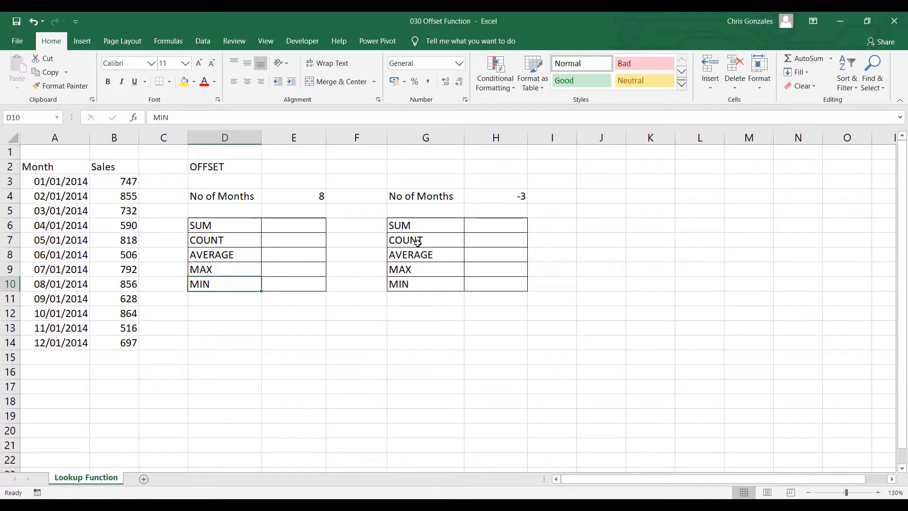
drag(432, 226, 473, 279)
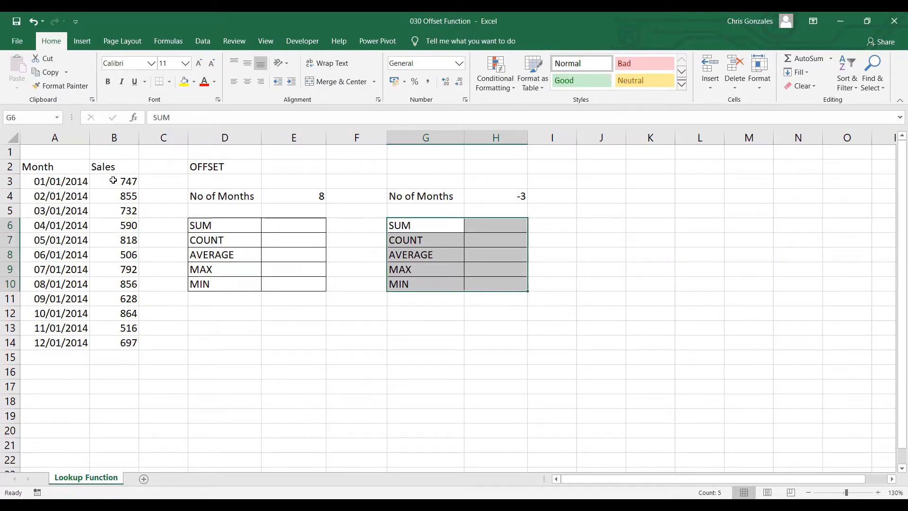
drag(113, 182, 130, 289)
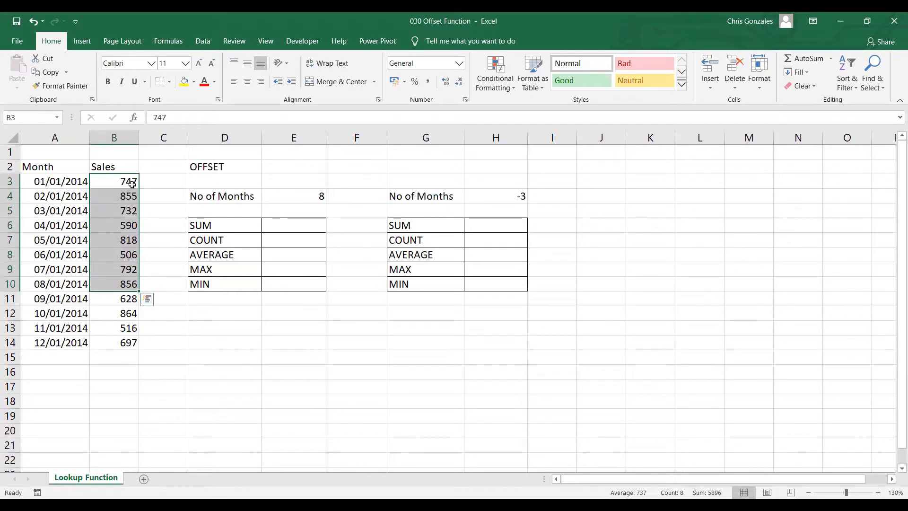
click(317, 195)
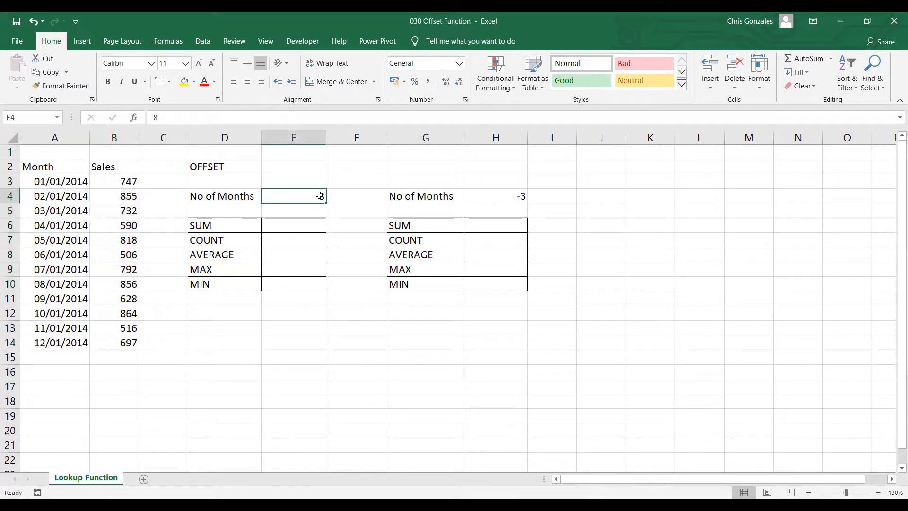
Begin a SUM formula in E6 with a nested OFFSET that starts at the Sales header B2, with rows 1 and columns 0
click(299, 226)
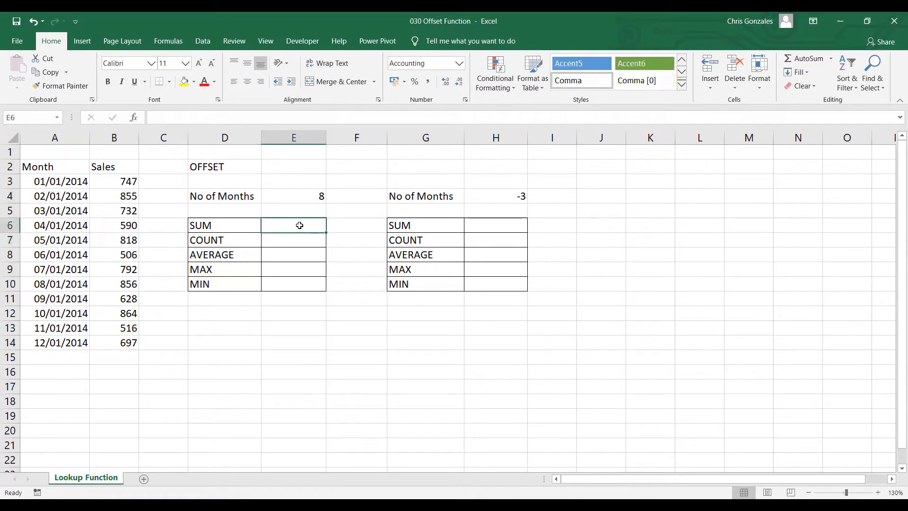
text(=)
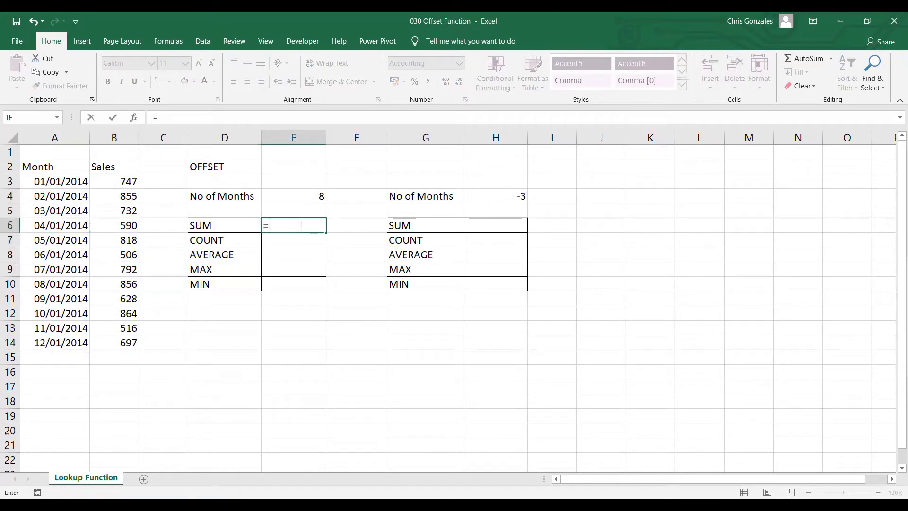
text(SUM()
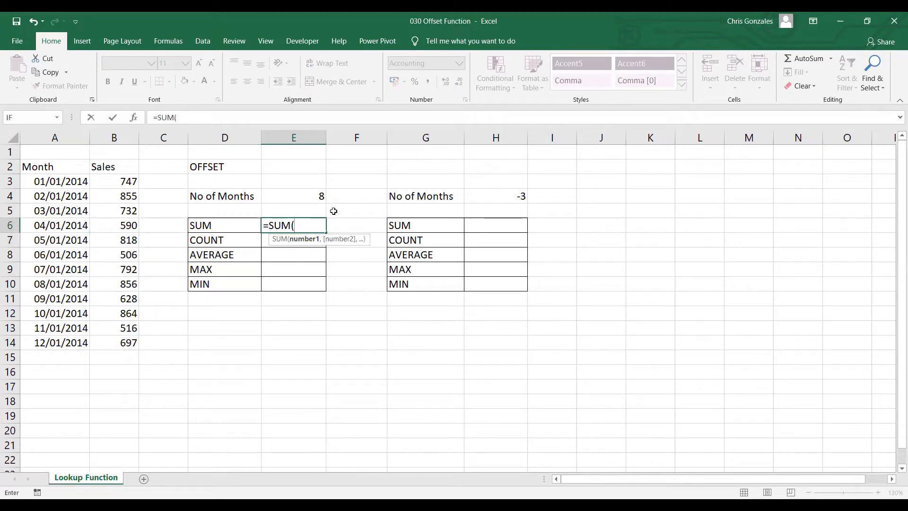
text(OFFSET)
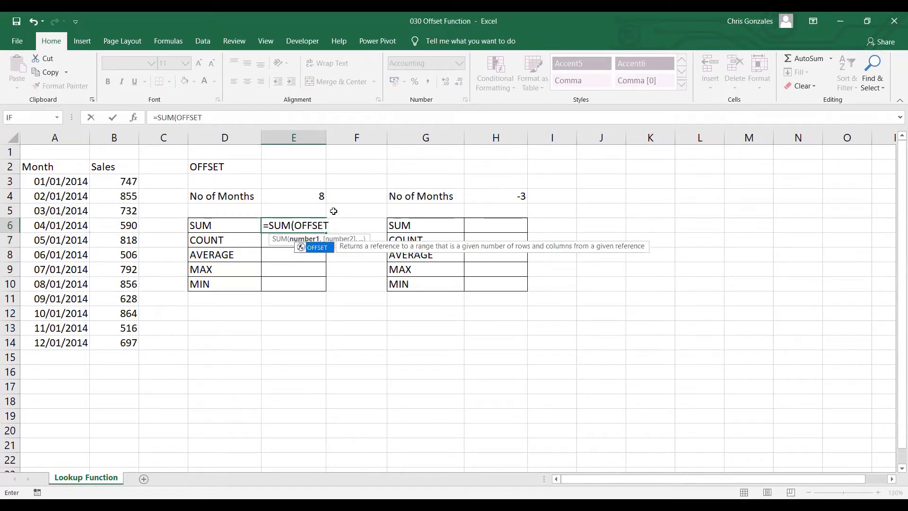
text(()
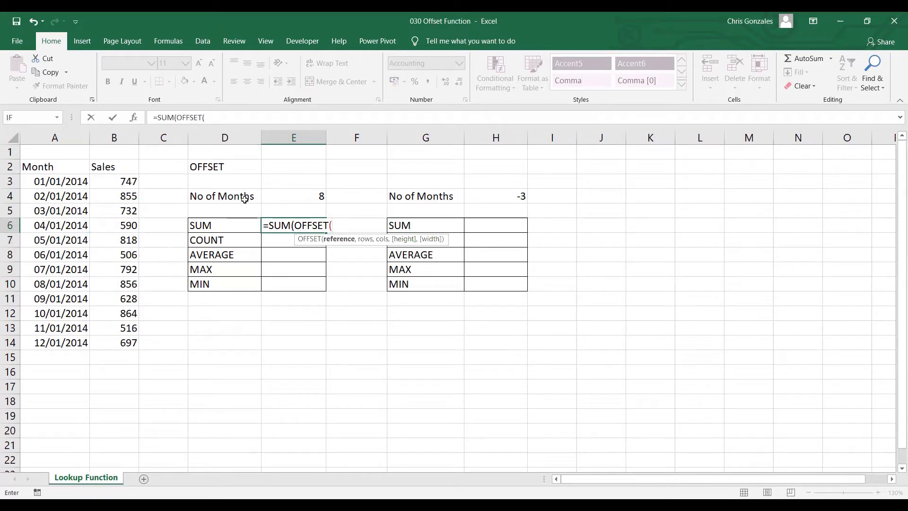
click(100, 166)
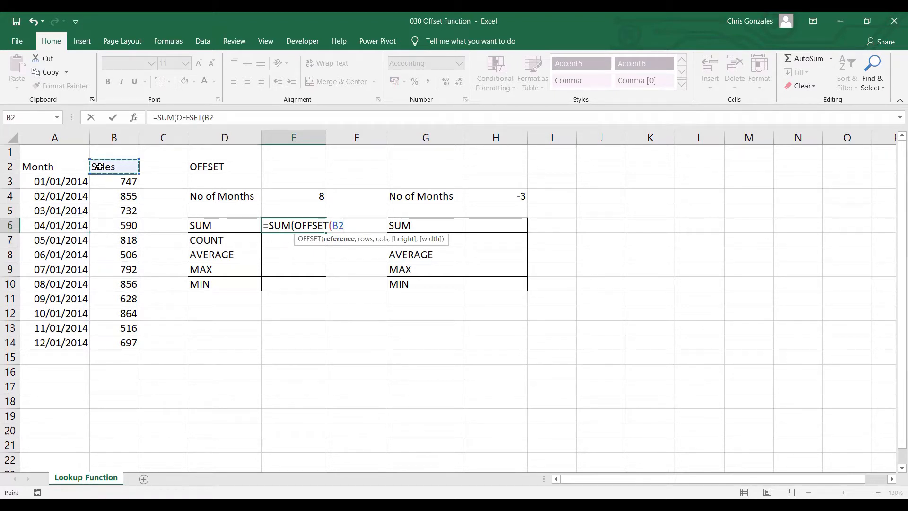
text(,1)
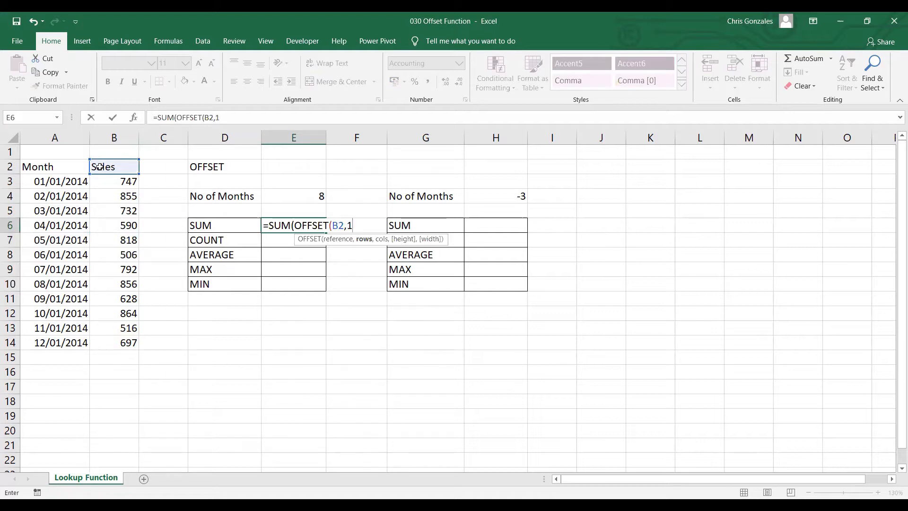
text(,)
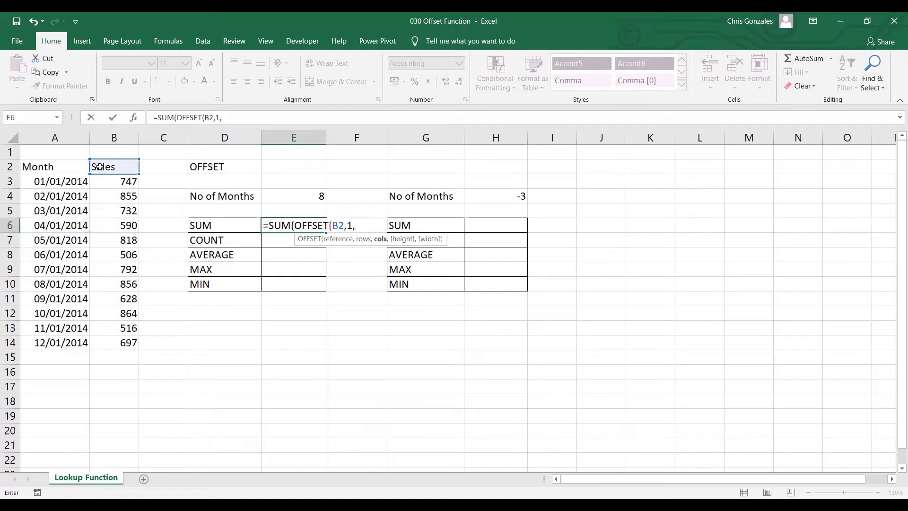
text(0)
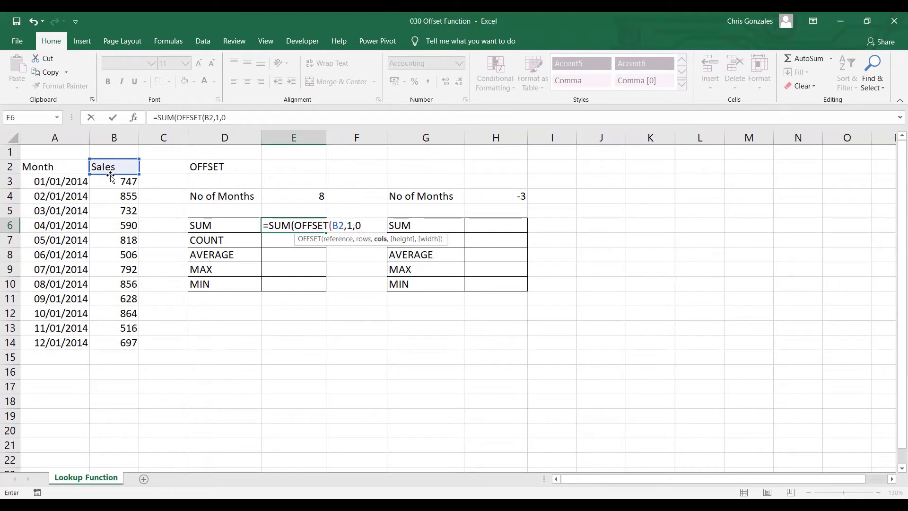
Complete the E6 formula as =SUM(OFFSET(B2,1,0,E4,1)) and check it against the sum of B3:B10
double_click(351, 226)
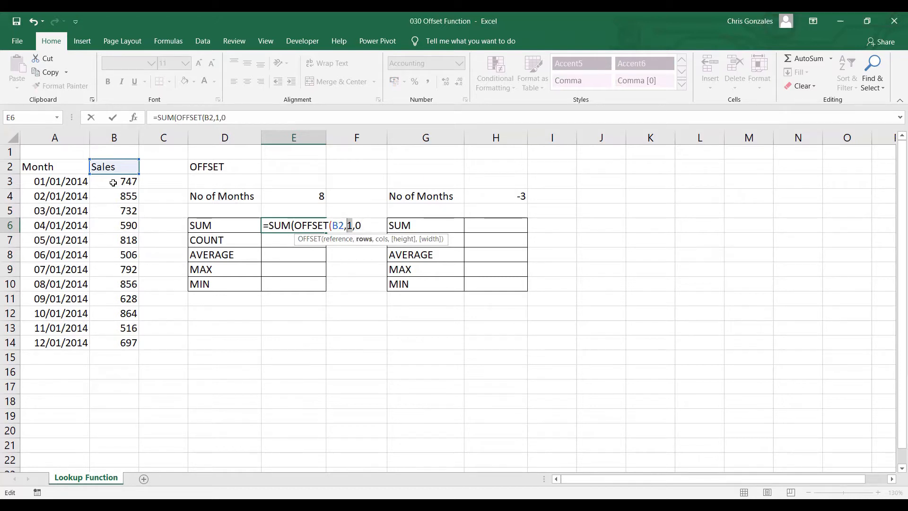
click(350, 225)
click(368, 224)
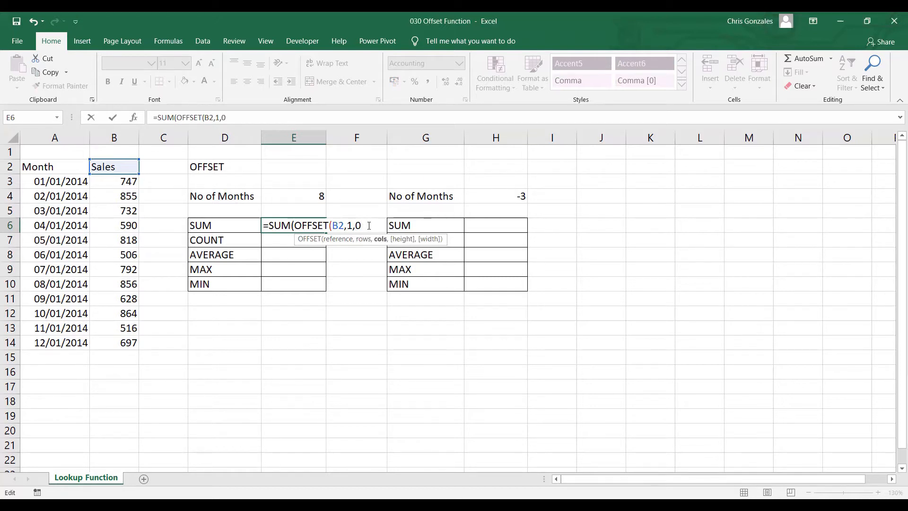
text(,)
click(301, 196)
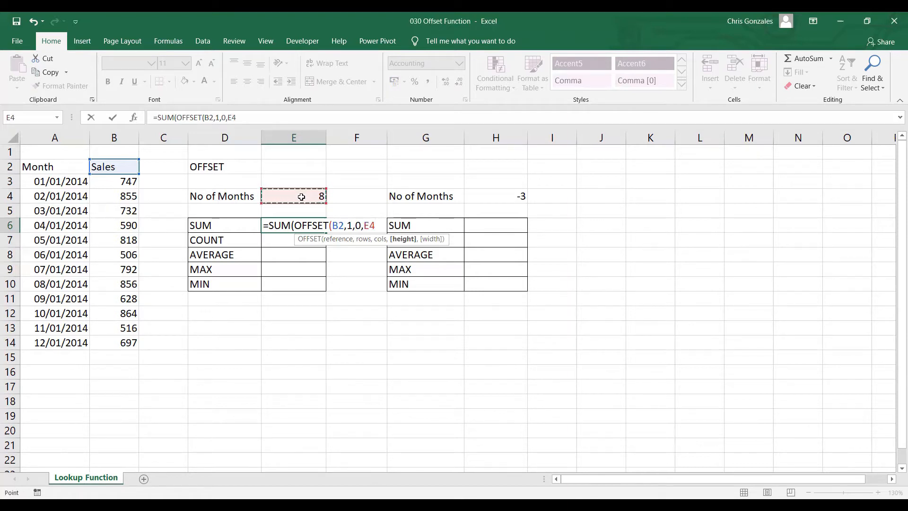
text(,)
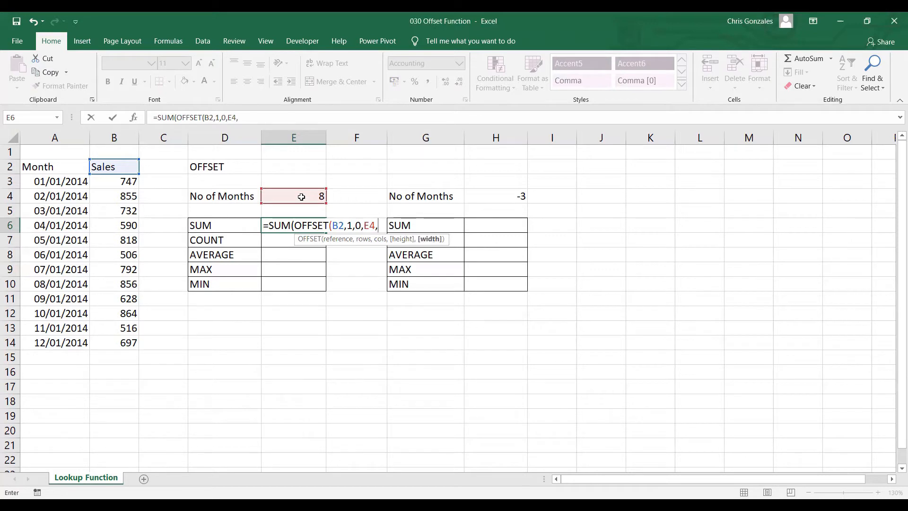
text(1))
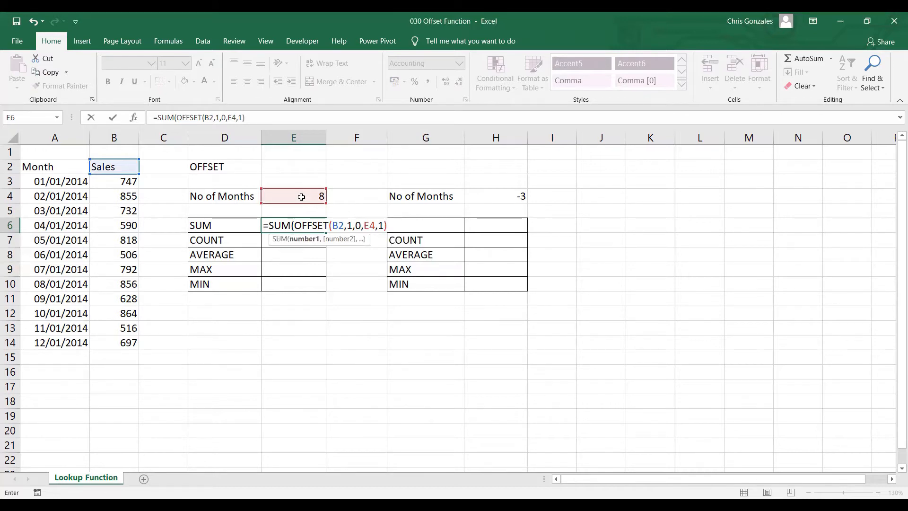
text())
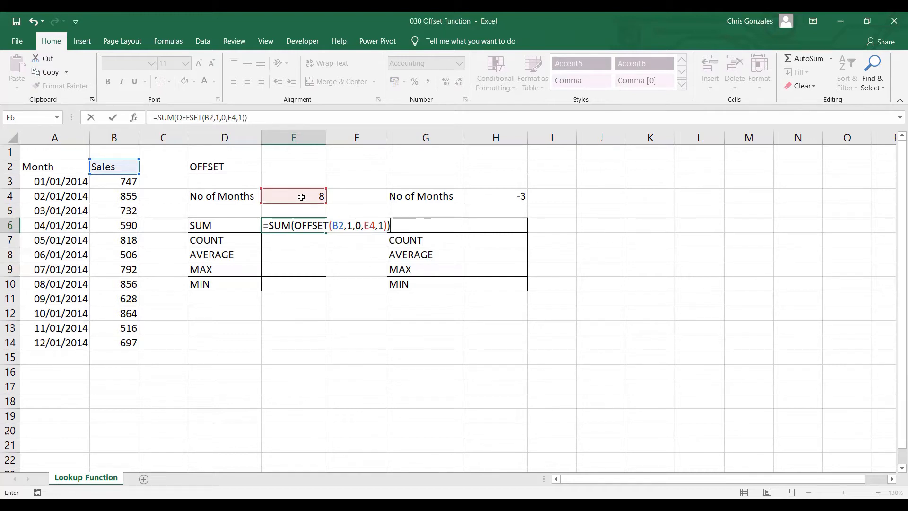
key(Return)
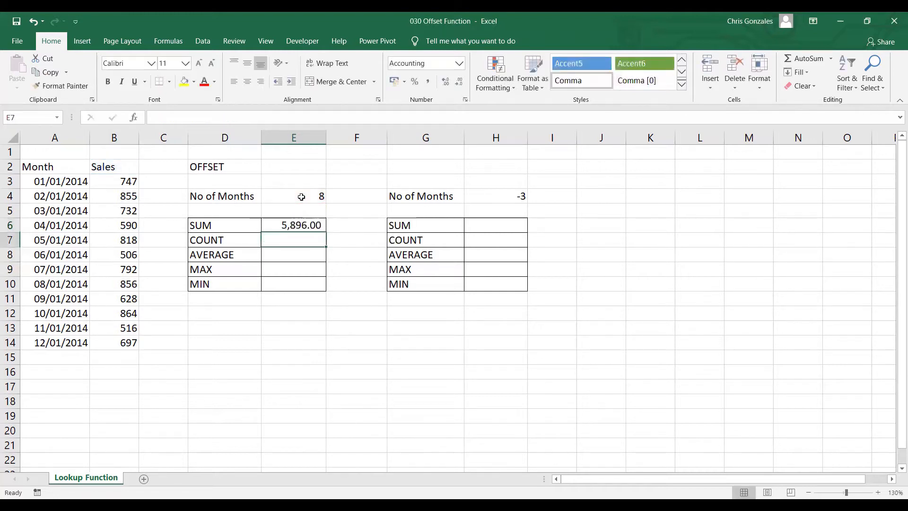
click(303, 225)
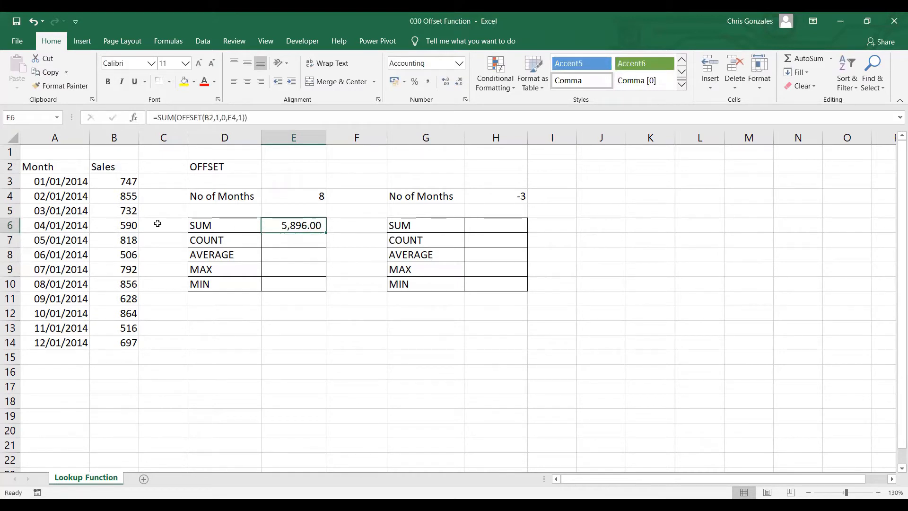
drag(115, 181, 115, 282)
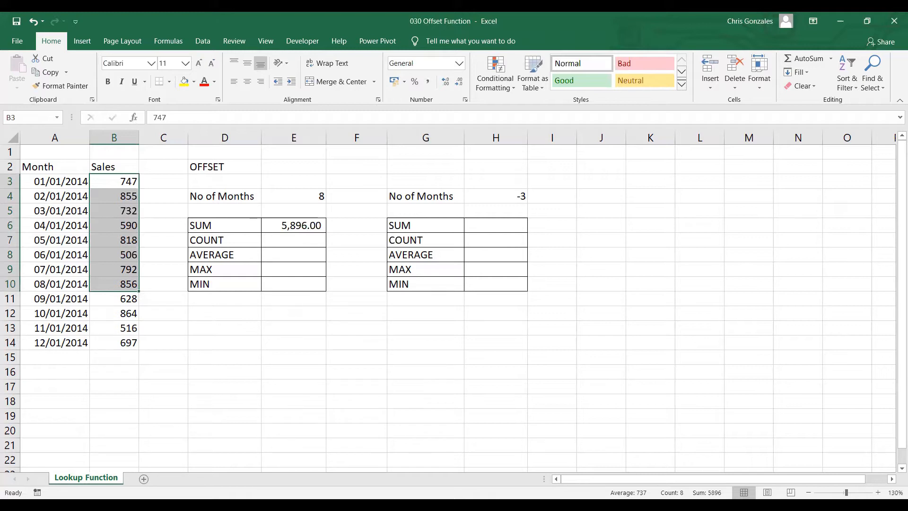
Enter the formula =COUNT(OFFSET(B2,1,0,E4,1)) in E7 to count the sales values for the given number of months
click(291, 247)
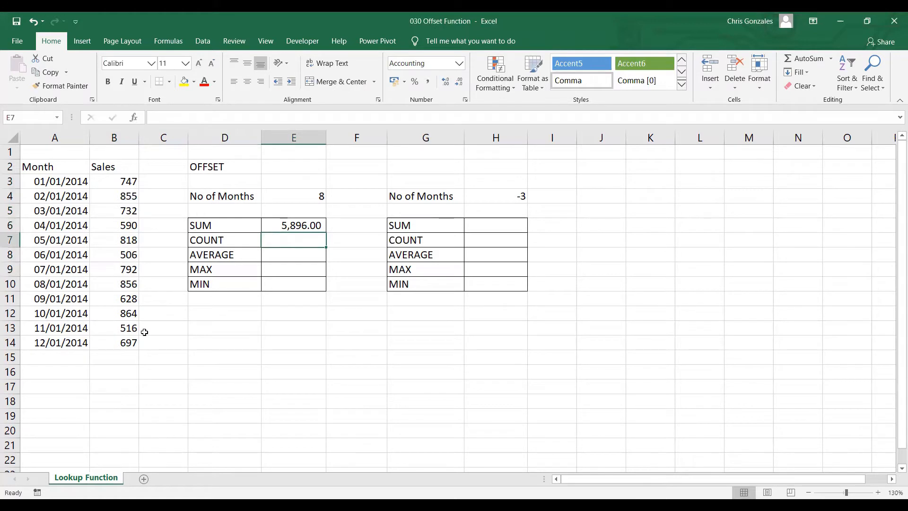
text(=)
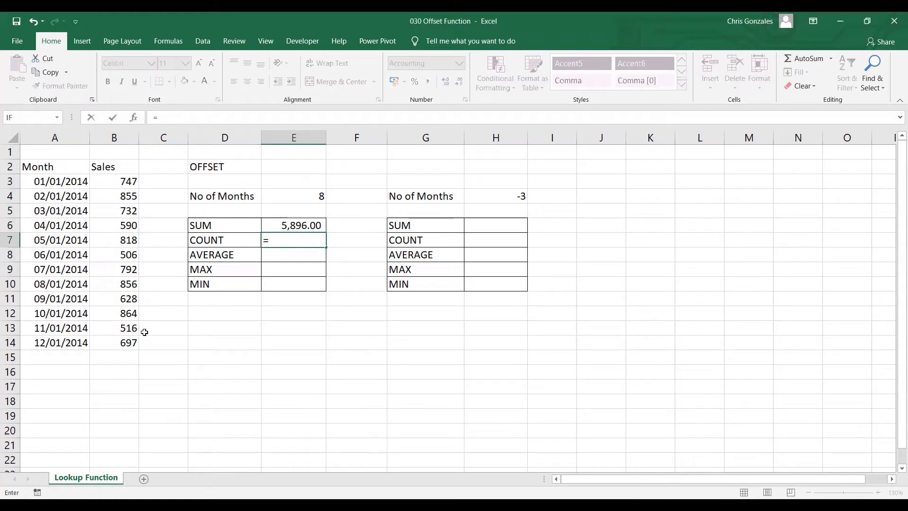
text(COUNT(OFFSET)
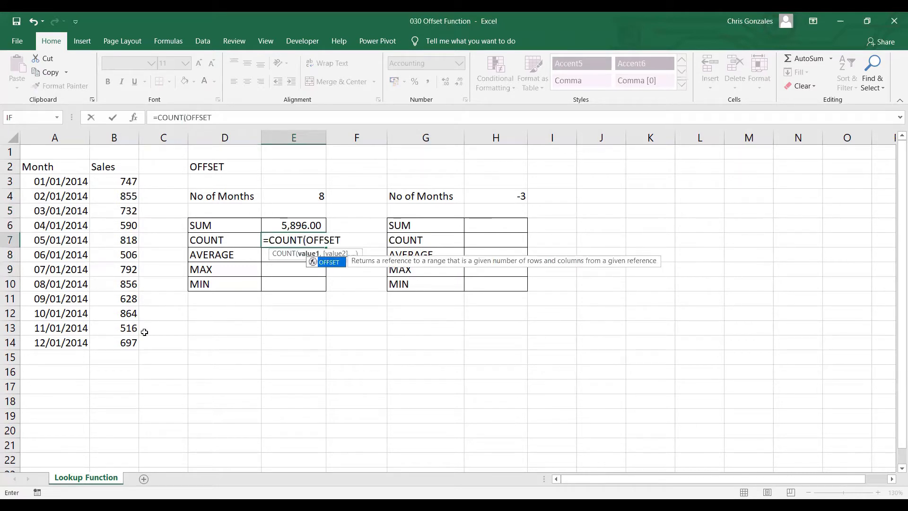
text(()
click(125, 166)
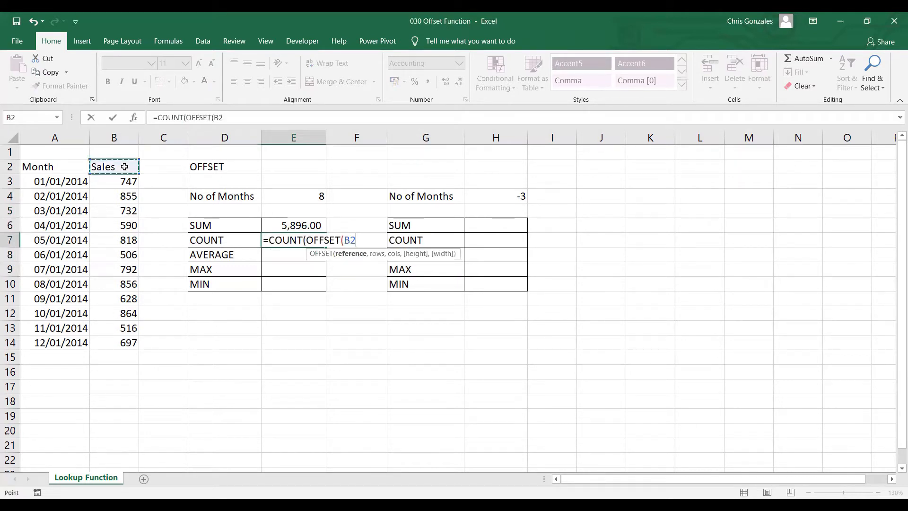
text(,)
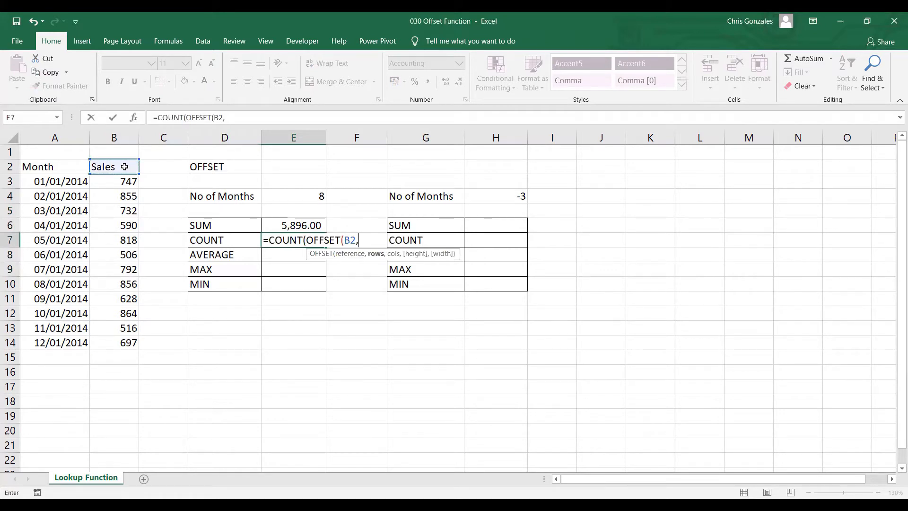
text(1)
text(,0)
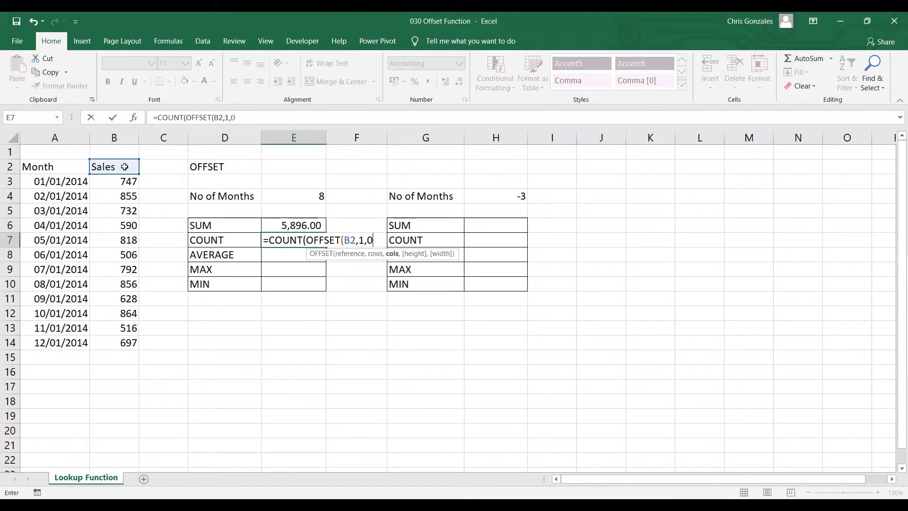
text(,)
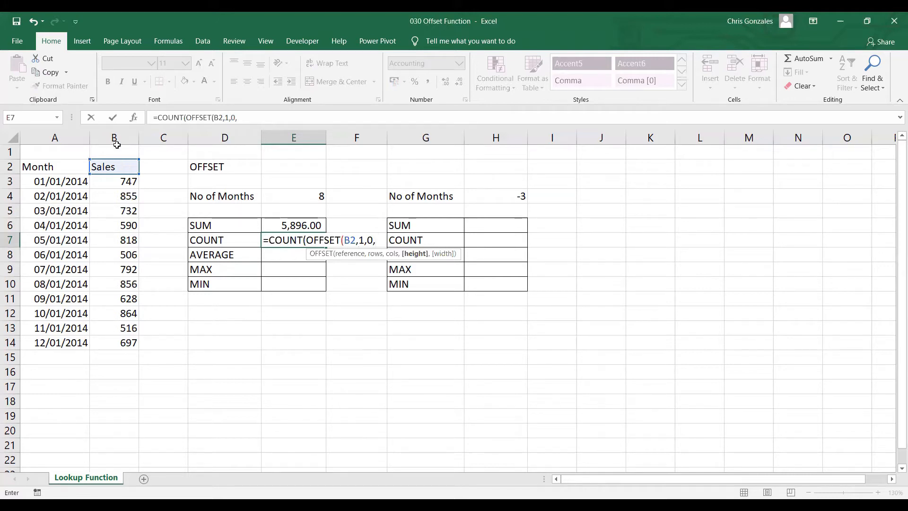
click(306, 198)
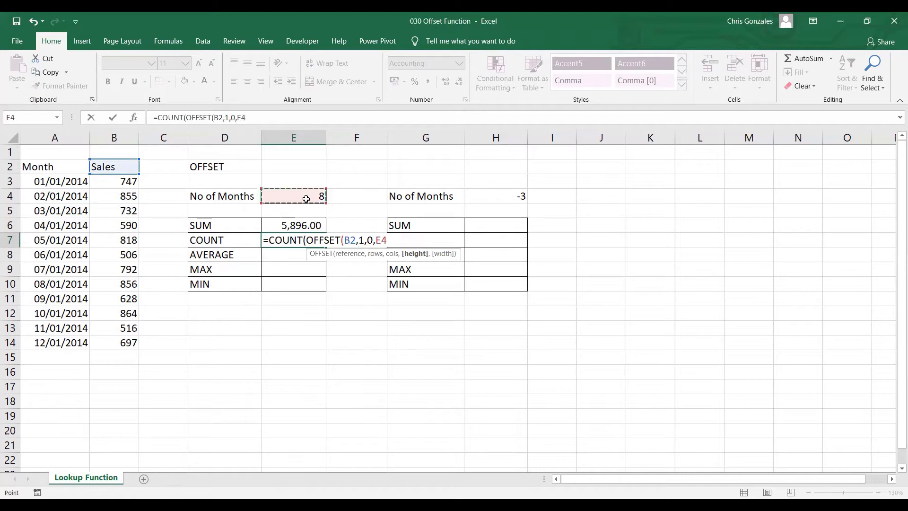
text(,)
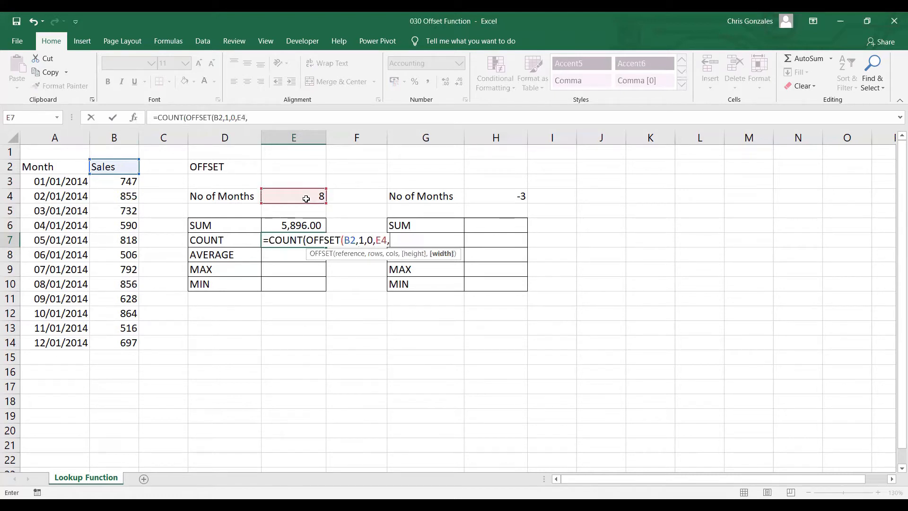
text(1)))
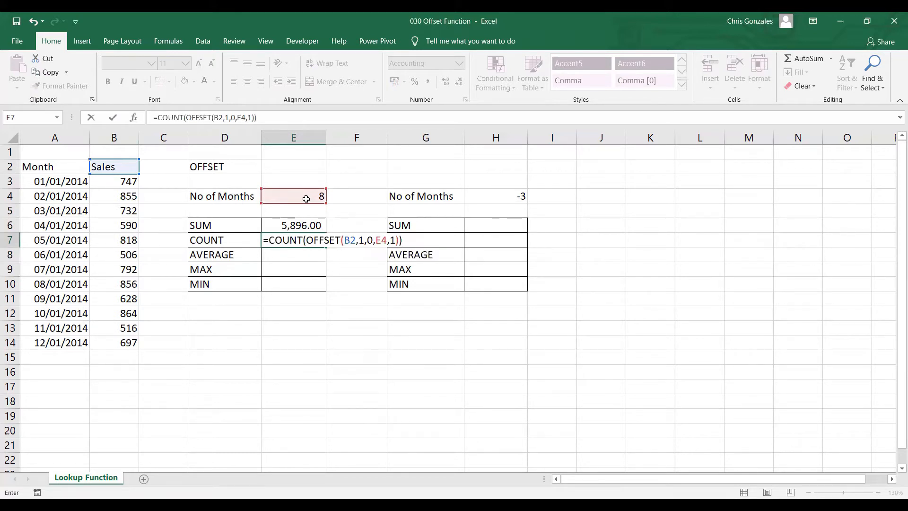
key(Return)
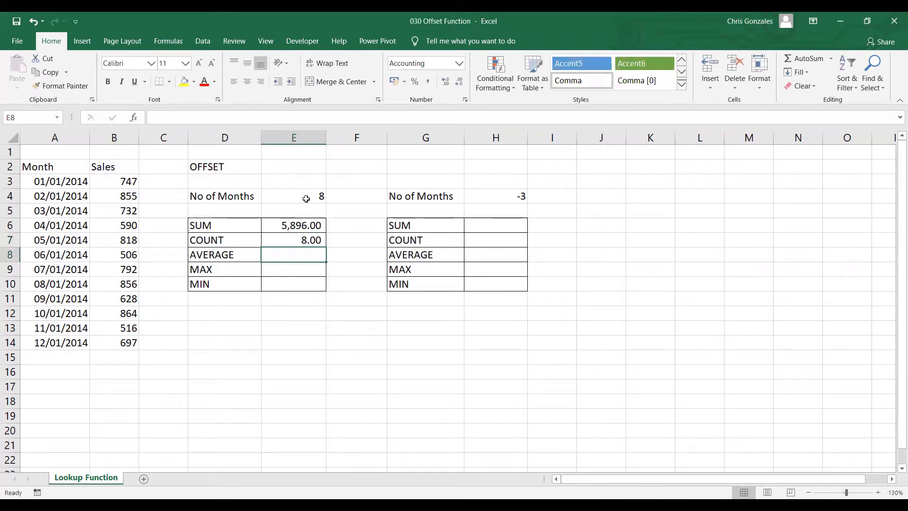
Format the COUNT result in E7 to show no decimal places, and select the AVERAGE result cell E8
click(315, 240)
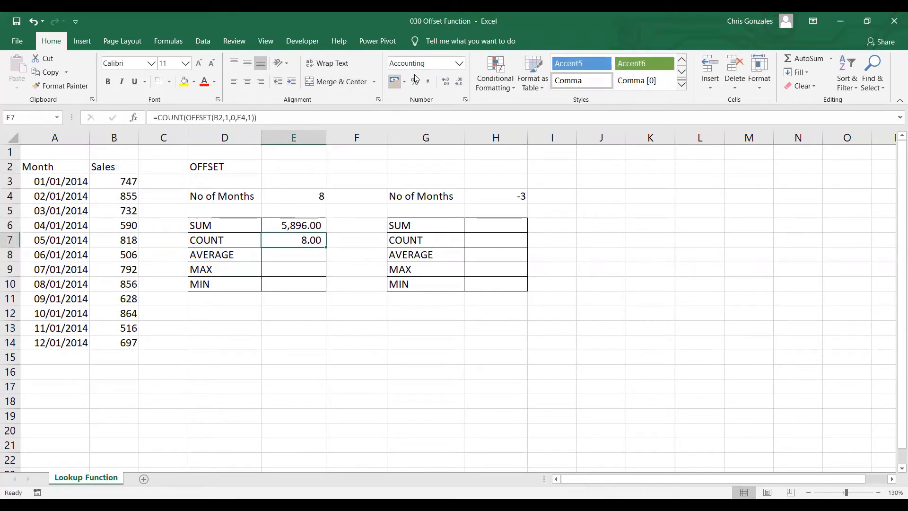
click(445, 82)
click(458, 83)
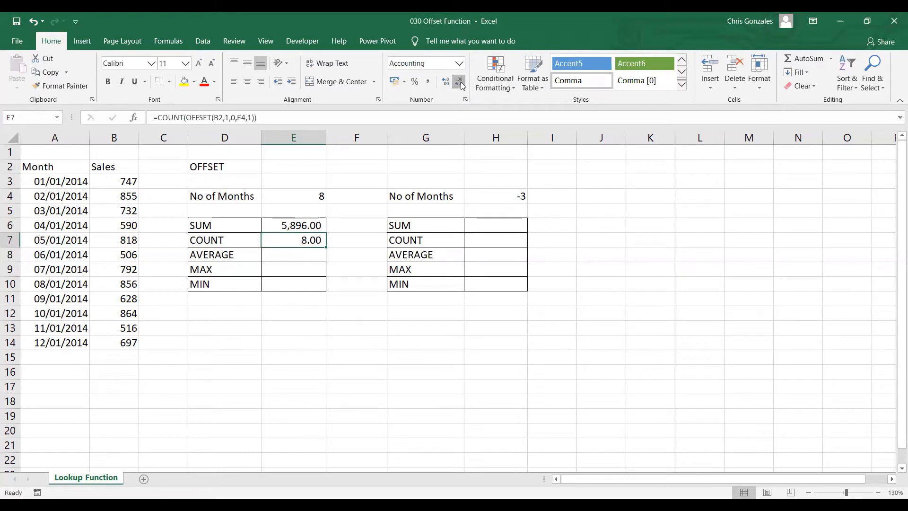
click(459, 83)
click(459, 83)
click(306, 258)
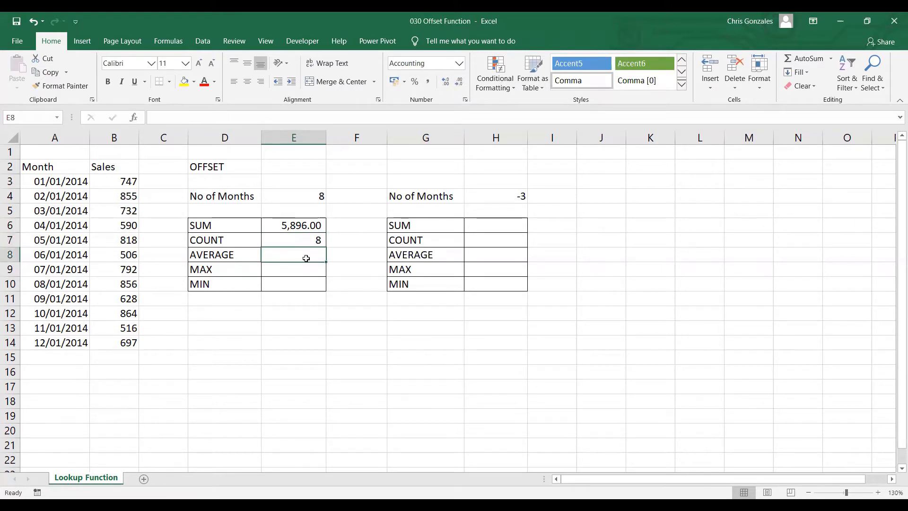
Enter the formula =AVERAGE(OFFSET(B2,1,0,E4,1)) in E8 to average the sales for the given number of months
text(=)
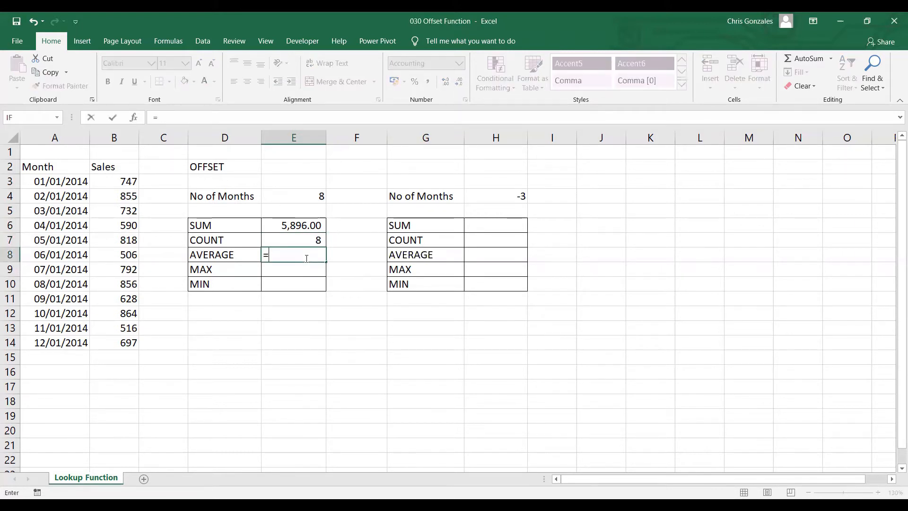
text(AVERAGE()
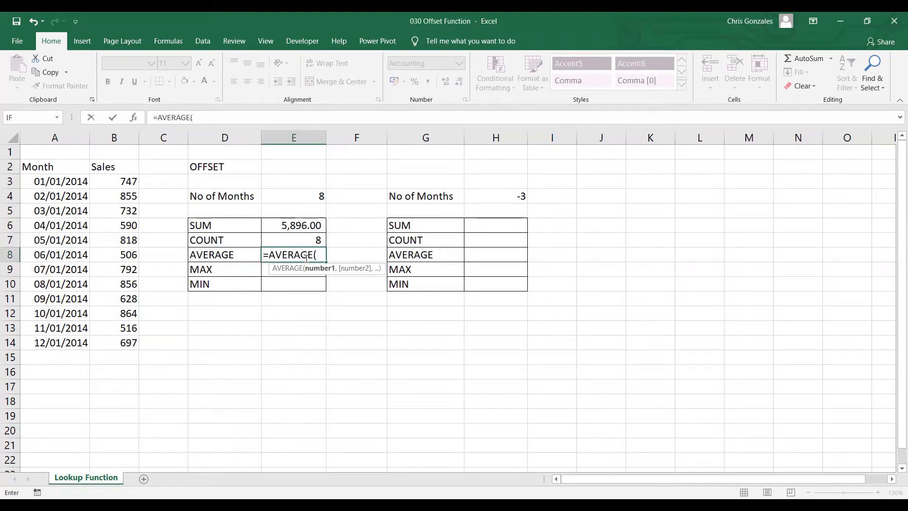
text(OFFSET()
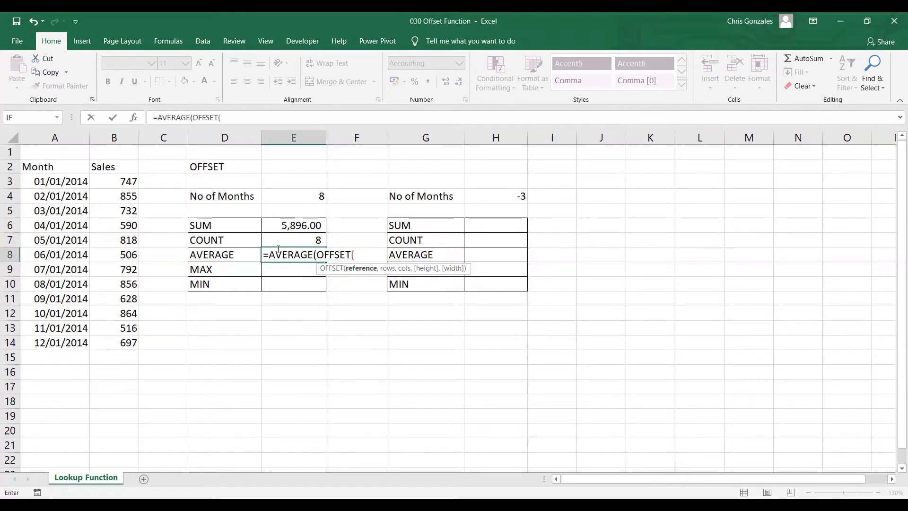
click(125, 167)
text(,)
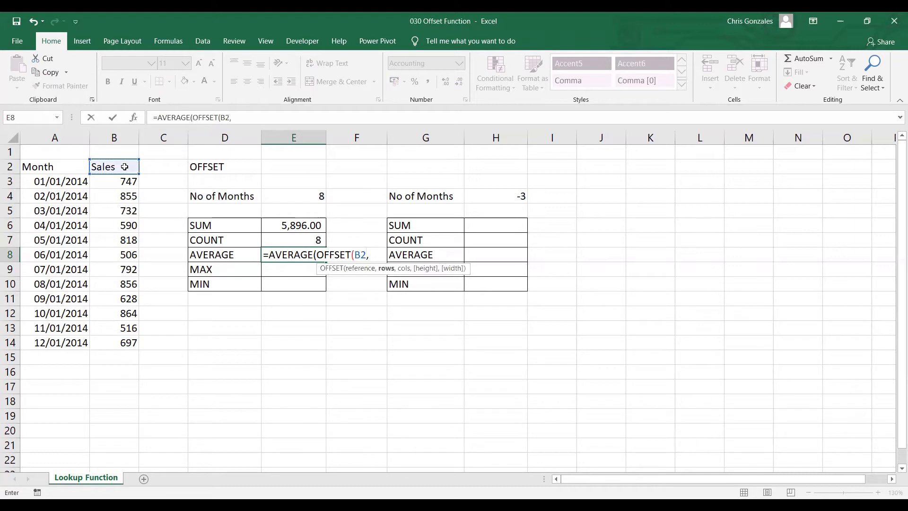
text(1,0)
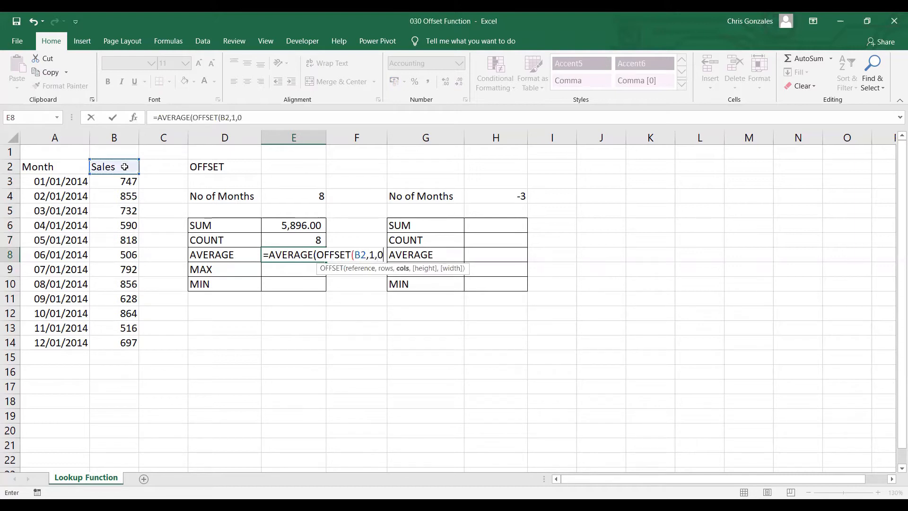
text(,)
click(299, 196)
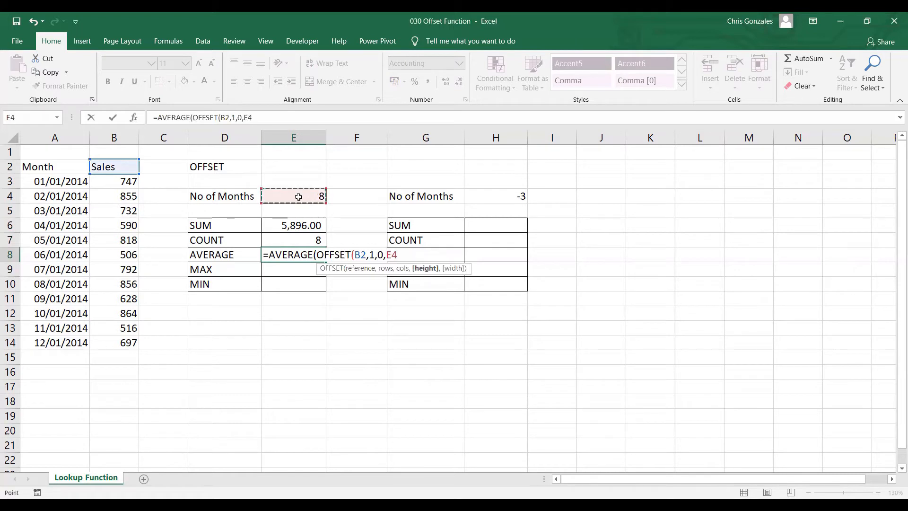
text(,)
text(1)
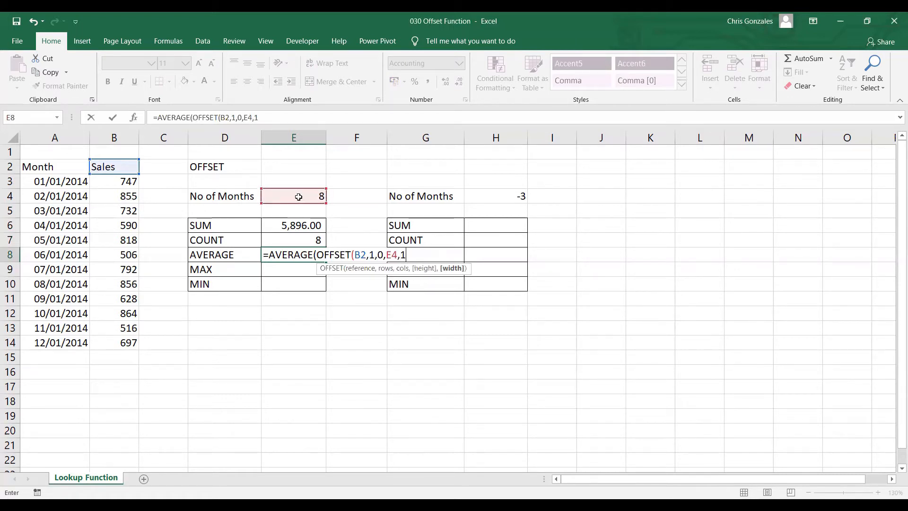
text()))
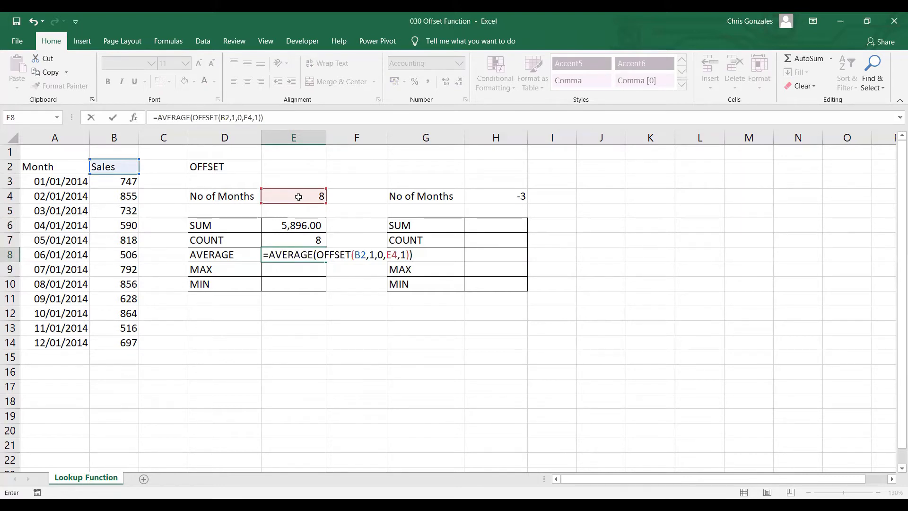
key(Return)
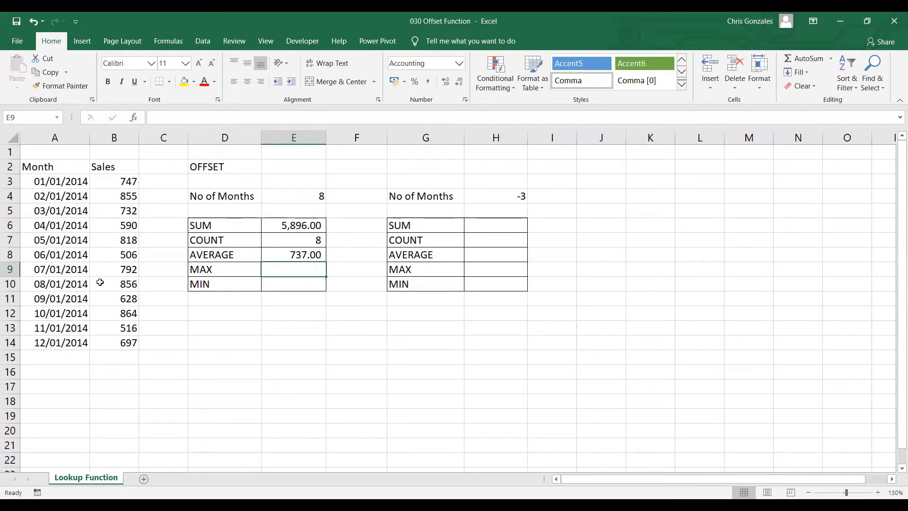
Enter the formula =MAX(OFFSET(B2,1,0,E4,1)) in E9 to find the highest sales value for the given number of months
text(=)
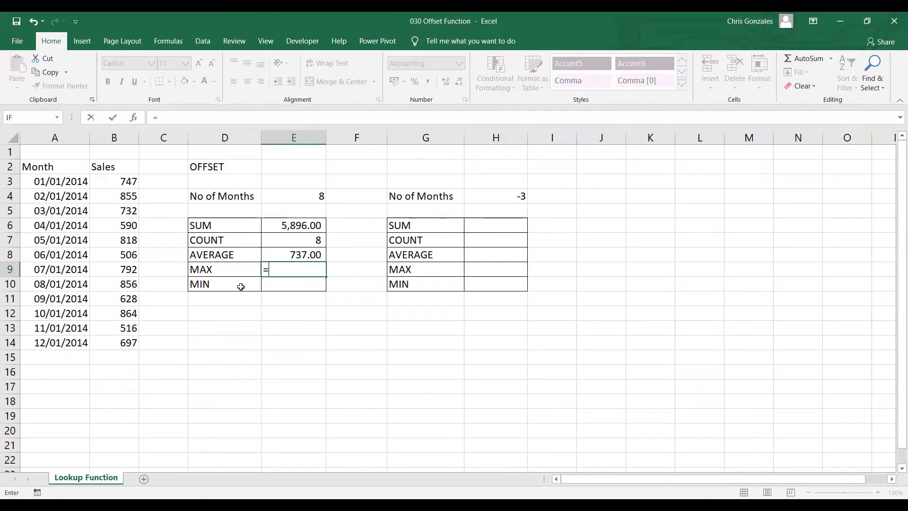
text(MAX()
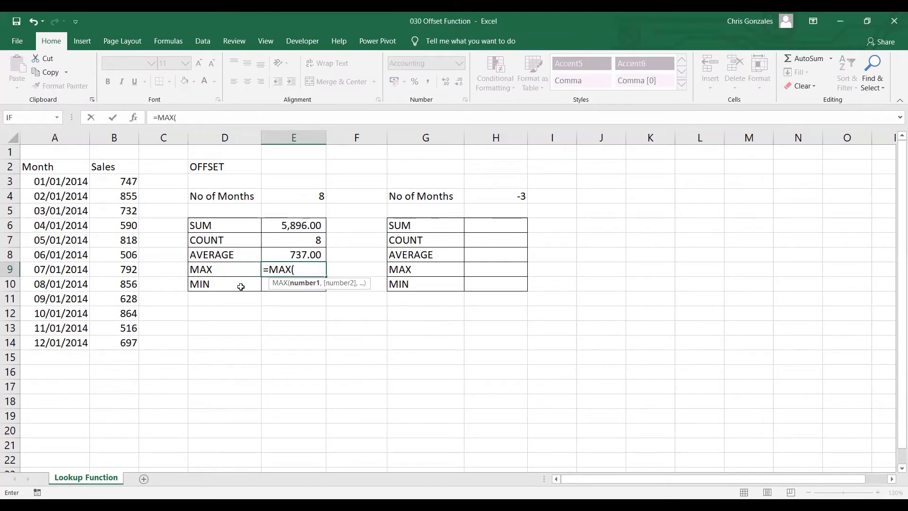
text(OFFSET)
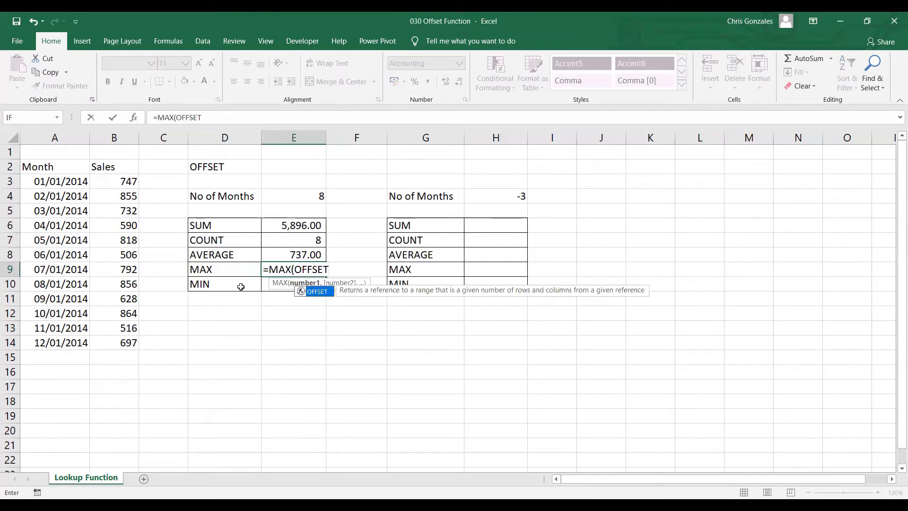
text(()
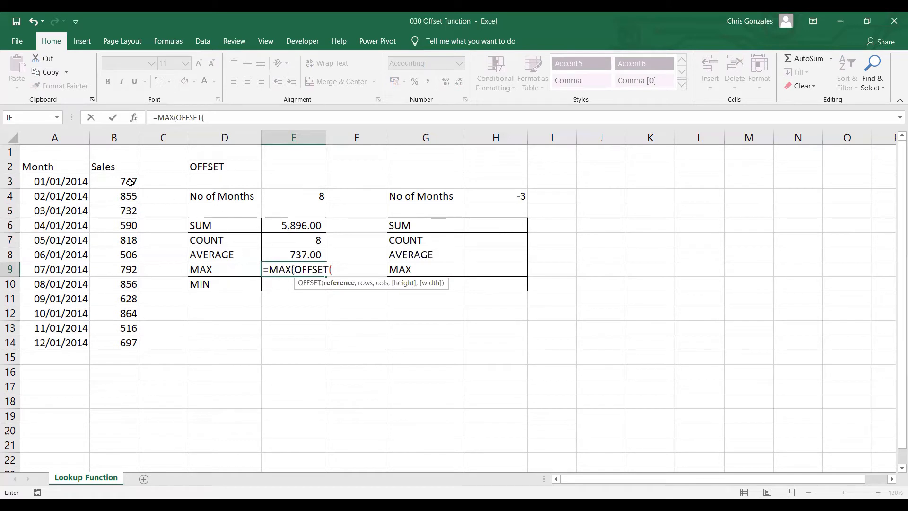
click(120, 169)
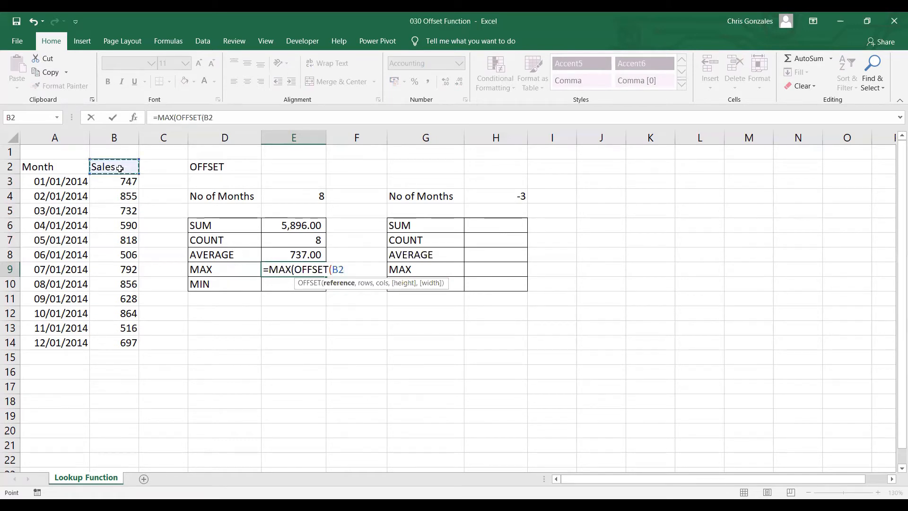
text(,1,0)
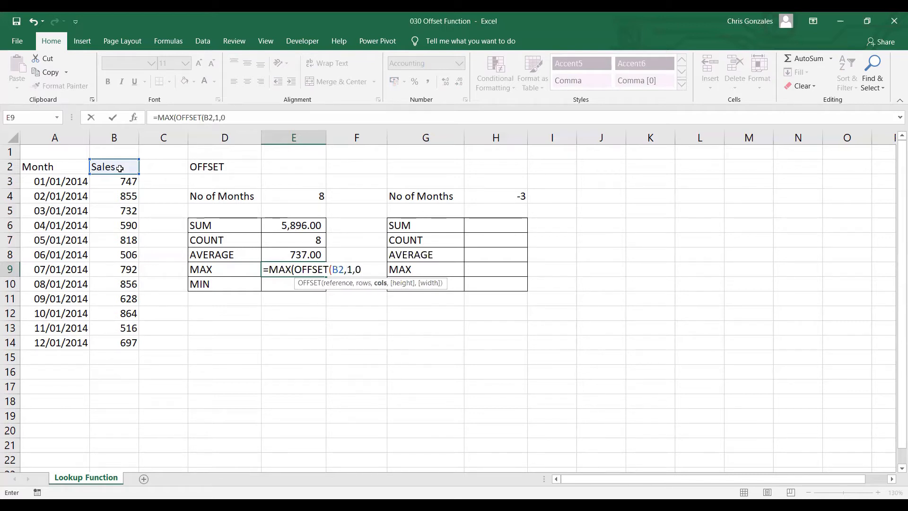
text(,)
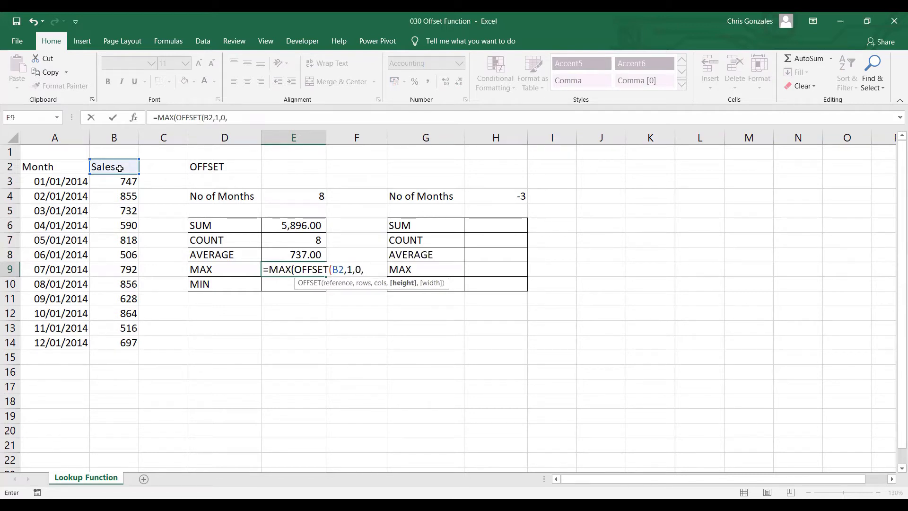
click(297, 195)
text(,)
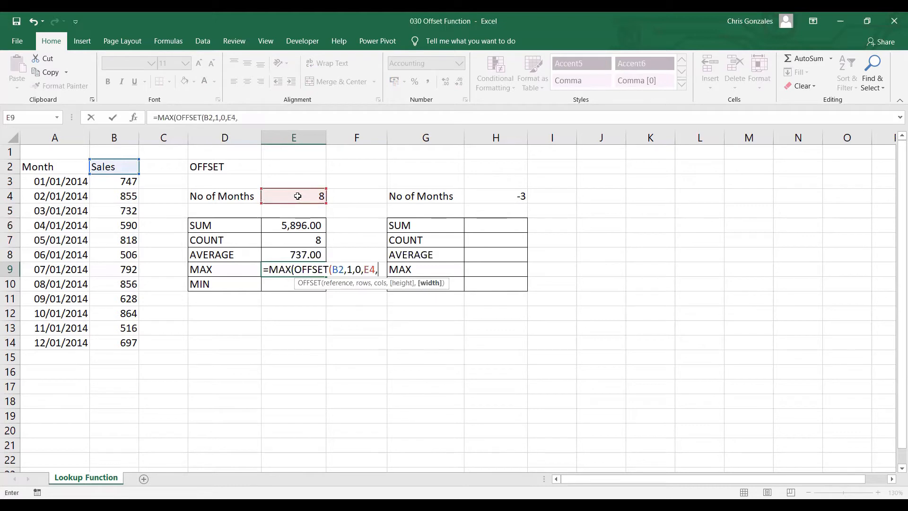
text(1))
key(Return)
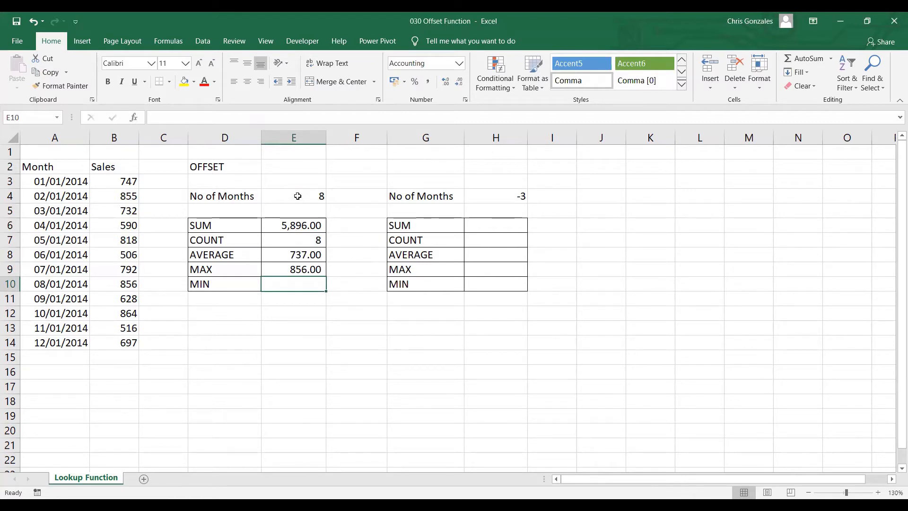
Format the MAX result in E9 to show no decimal places
click(307, 271)
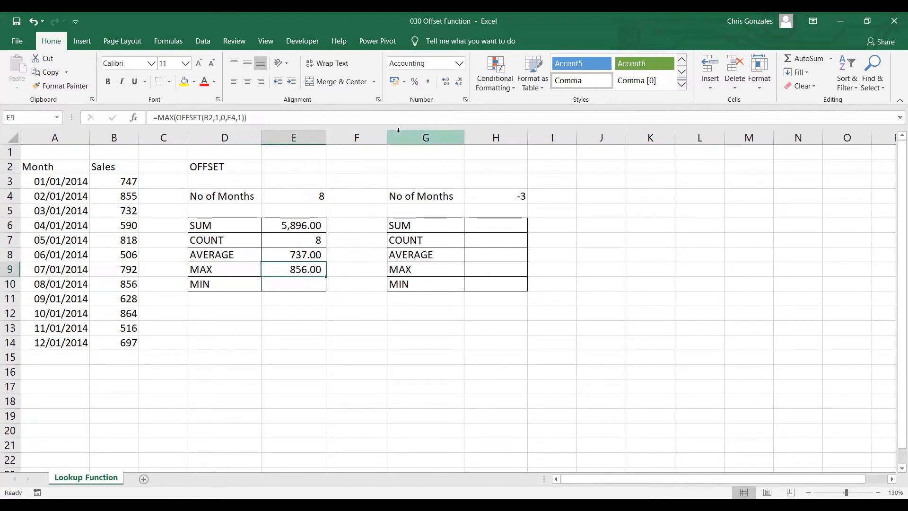
click(445, 81)
click(457, 84)
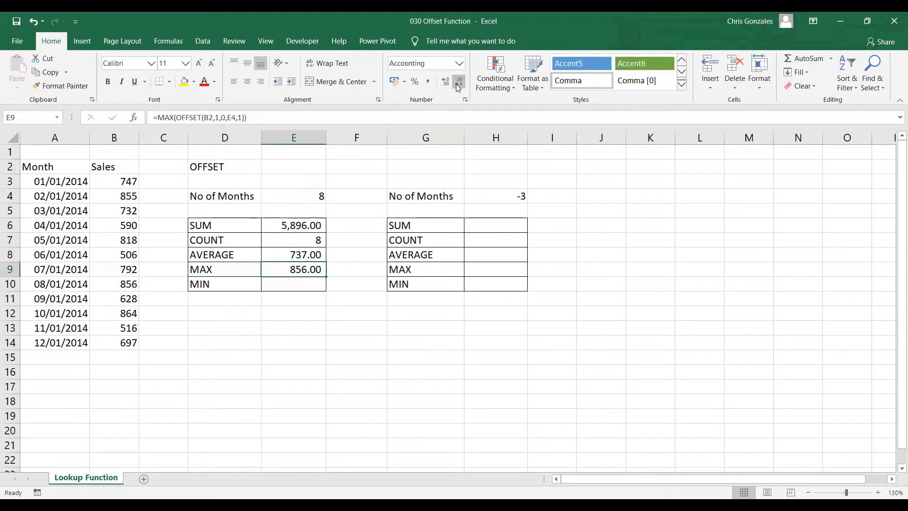
click(458, 84)
click(458, 84)
Enter the formula =MIN(OFFSET(B2,1,0,E4,1)) in E10 to find the lowest sales value for the given number of months
click(315, 287)
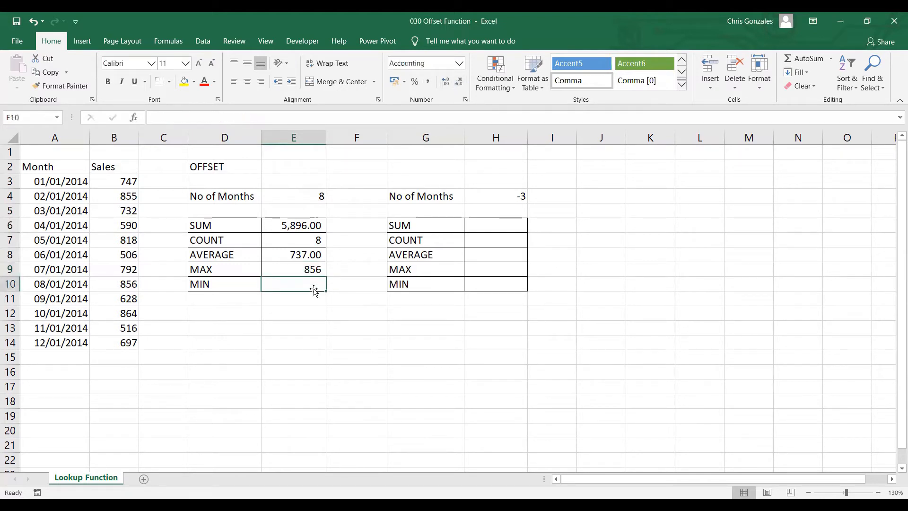
text(=)
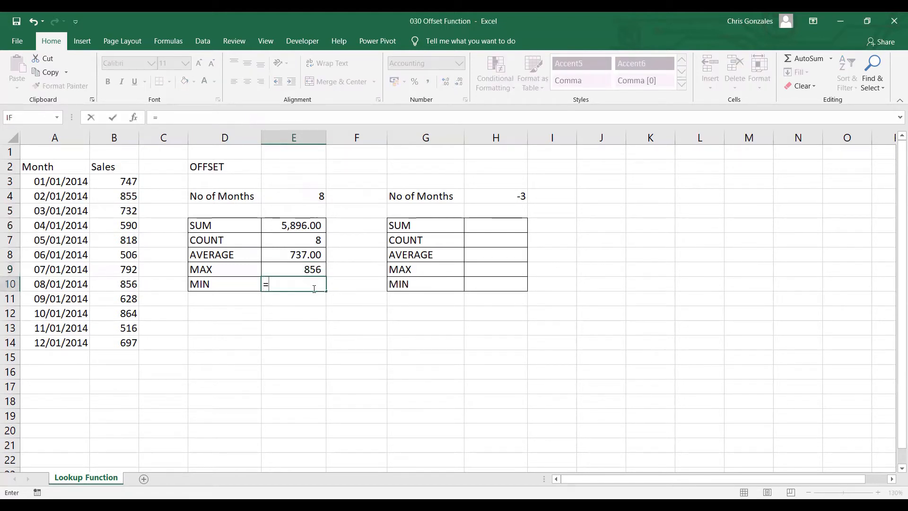
text(MIN()
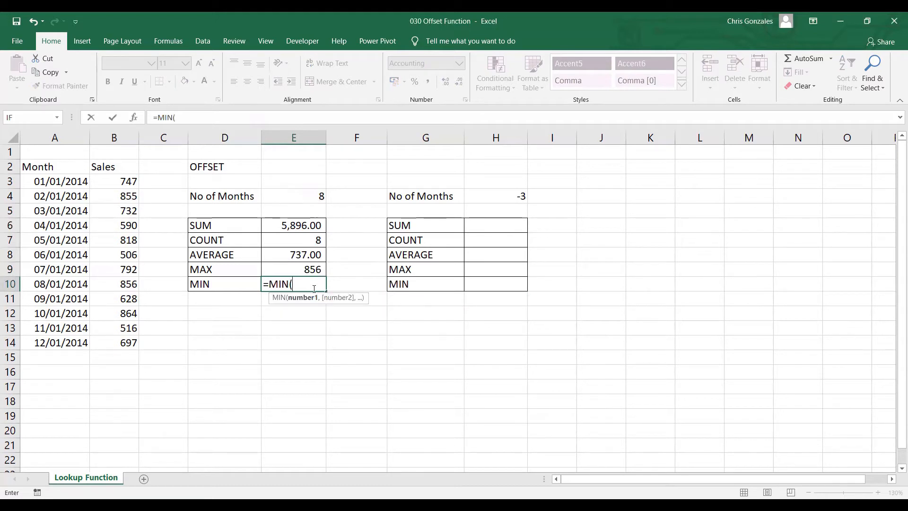
text(OFFSET()
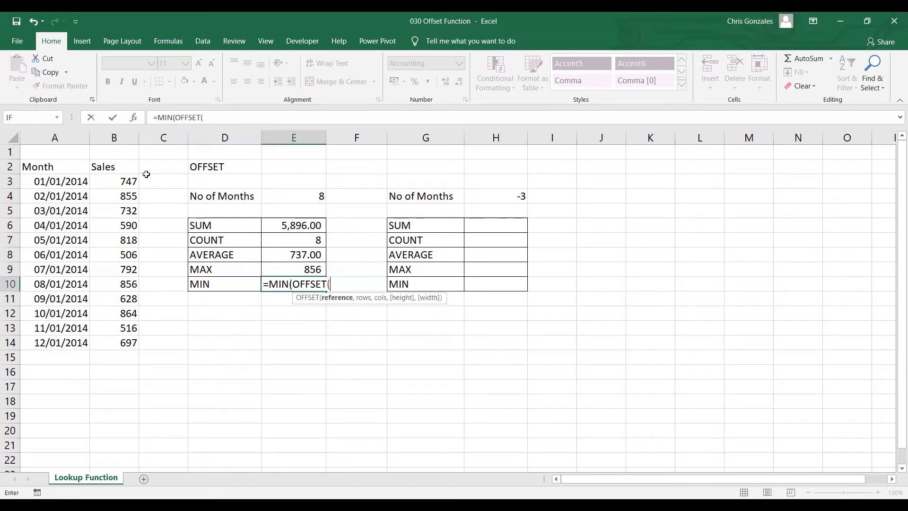
click(119, 165)
text(,)
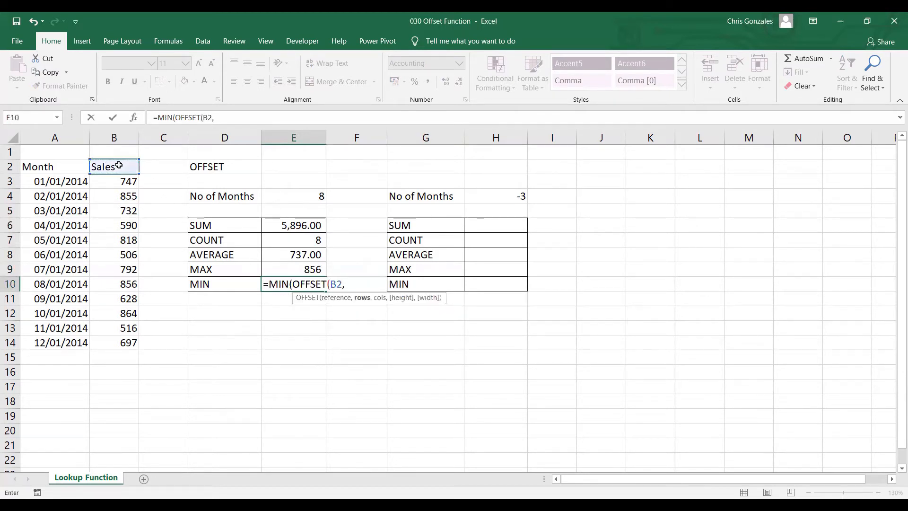
text(1,)
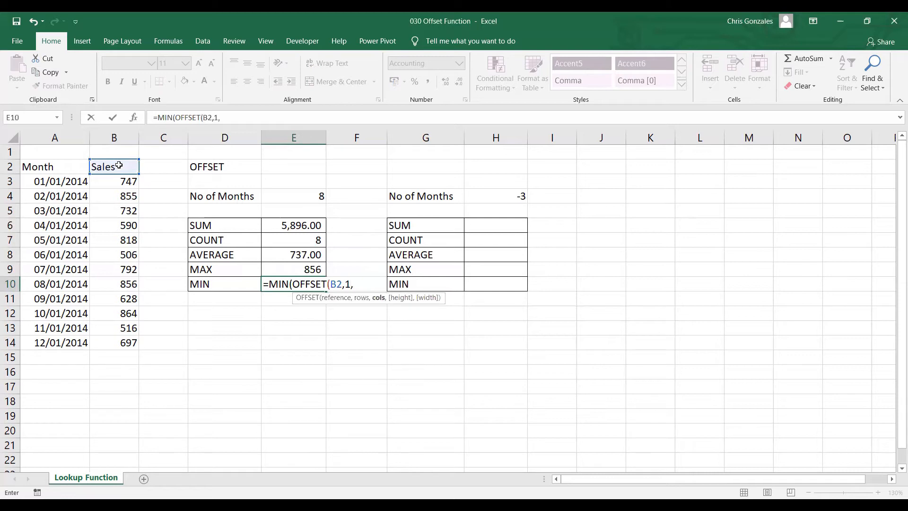
text(0,)
click(297, 196)
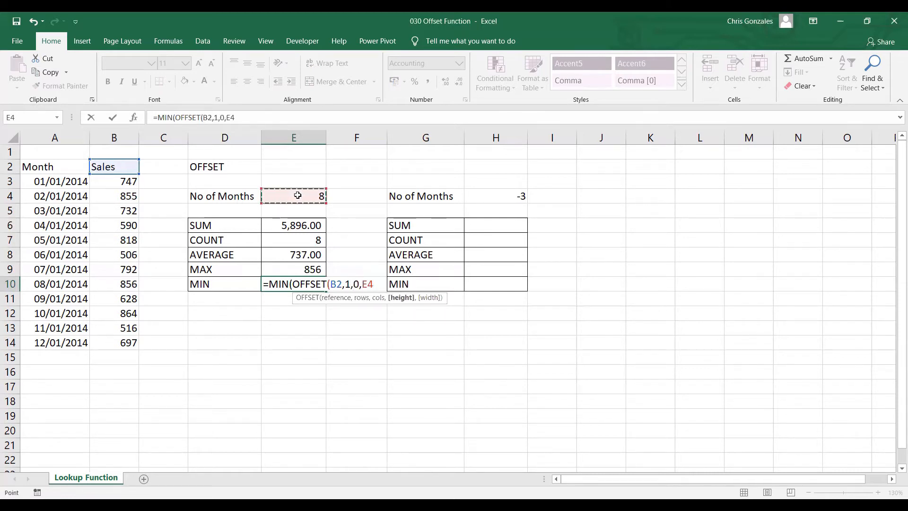
text(,1)
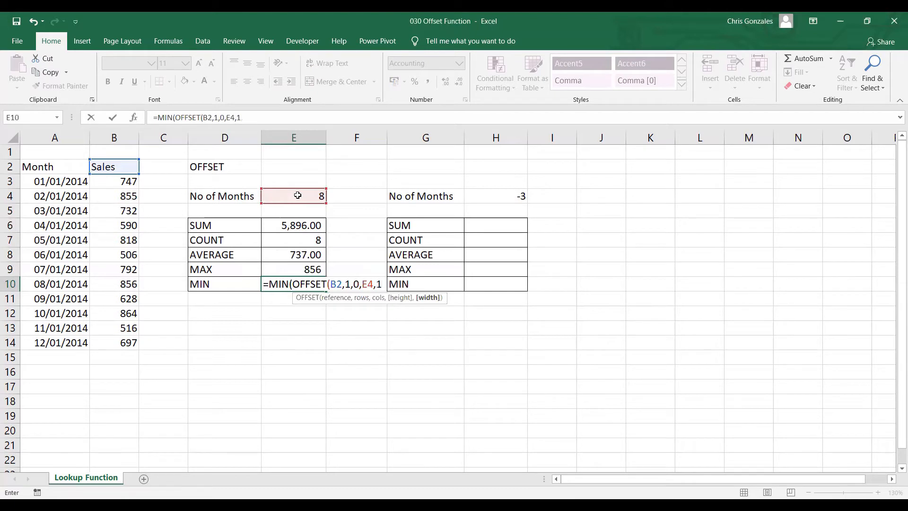
text()))
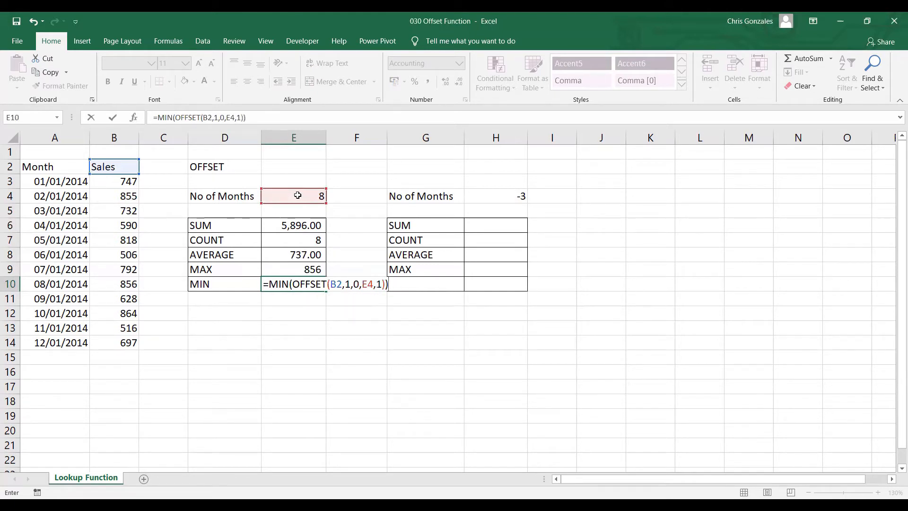
key(Return)
Format the MIN result in E10 to show no decimal places
click(304, 283)
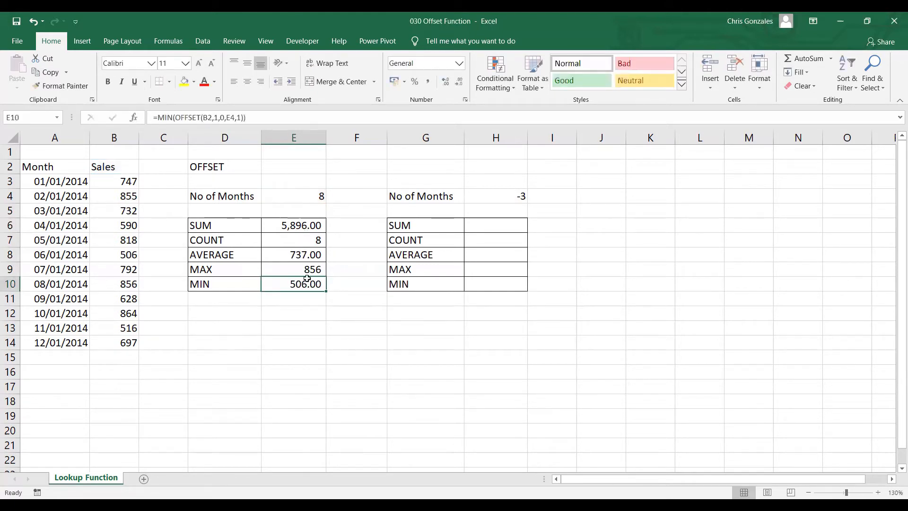
click(447, 79)
click(459, 80)
click(459, 80)
click(459, 80)
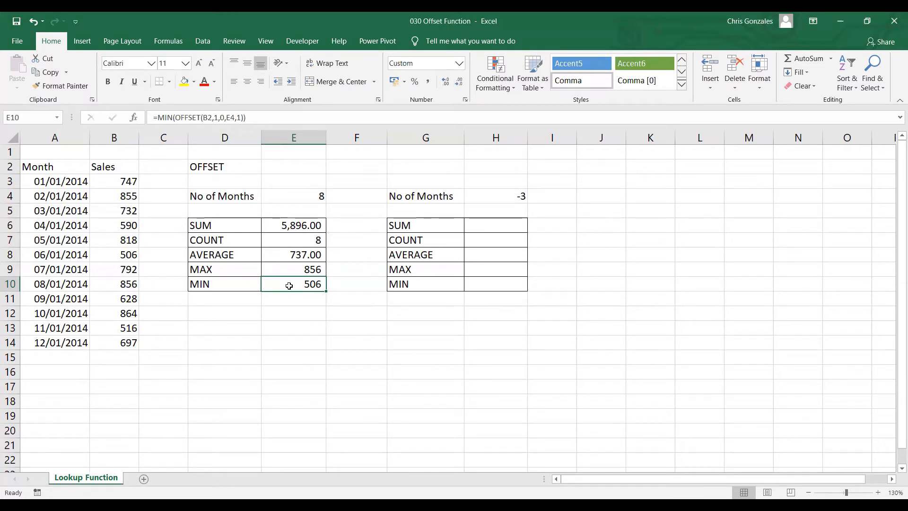
Set the number of months in E4 to 3 to test the OFFSET formulas, and reselect that cell
click(308, 197)
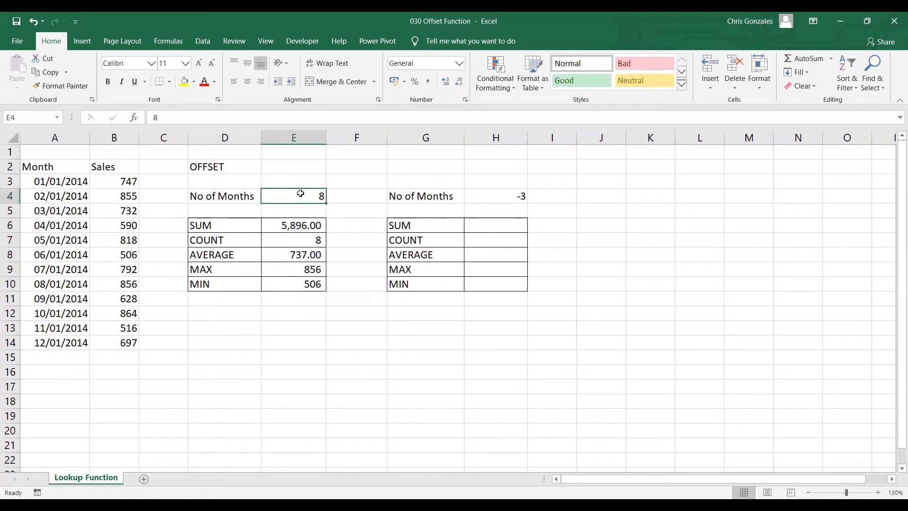
text(3)
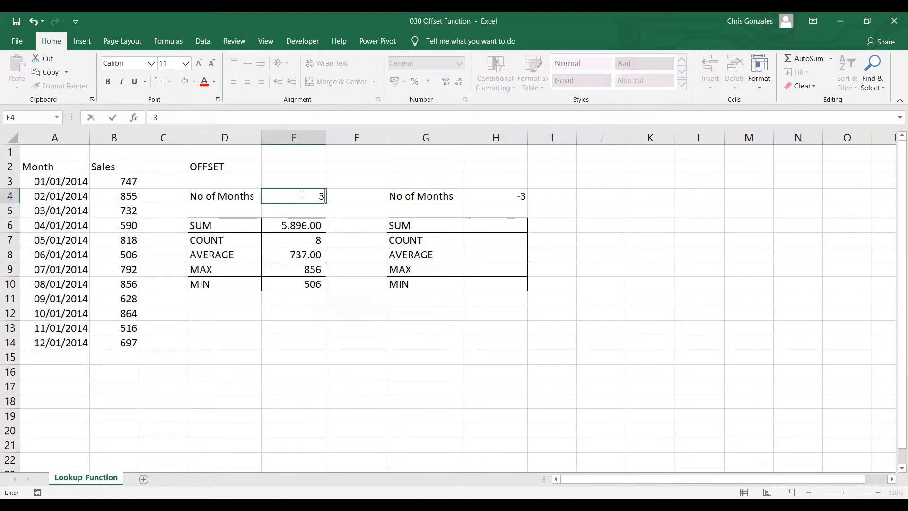
key(Return)
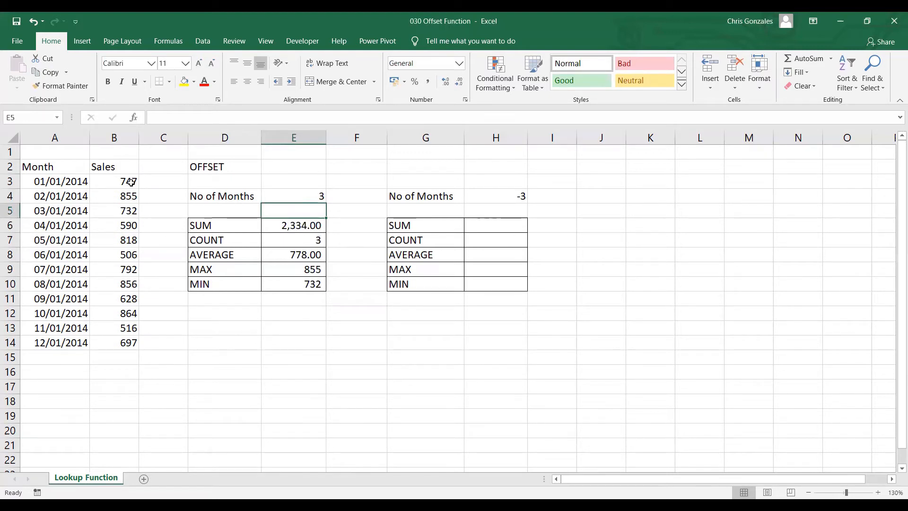
click(282, 198)
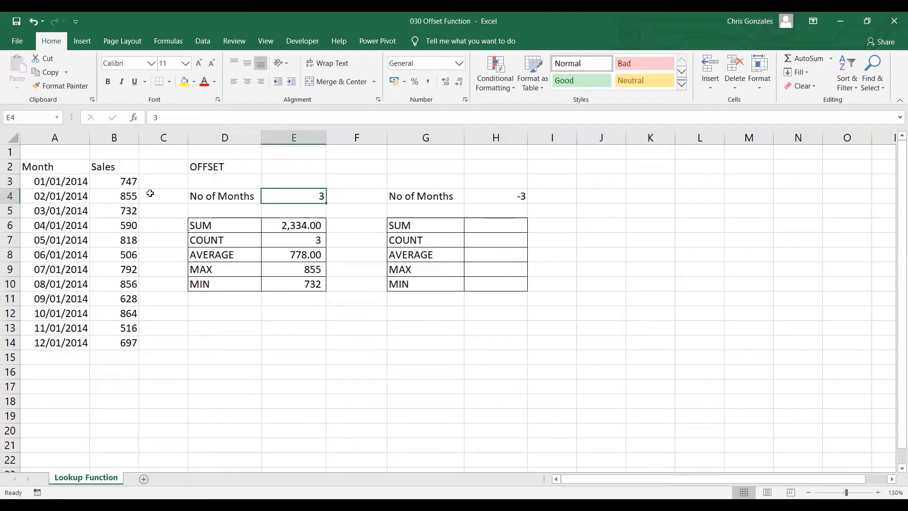
Check the first three months' sales in B3:B5 against the summary formulas and results in D6:E10
click(115, 183)
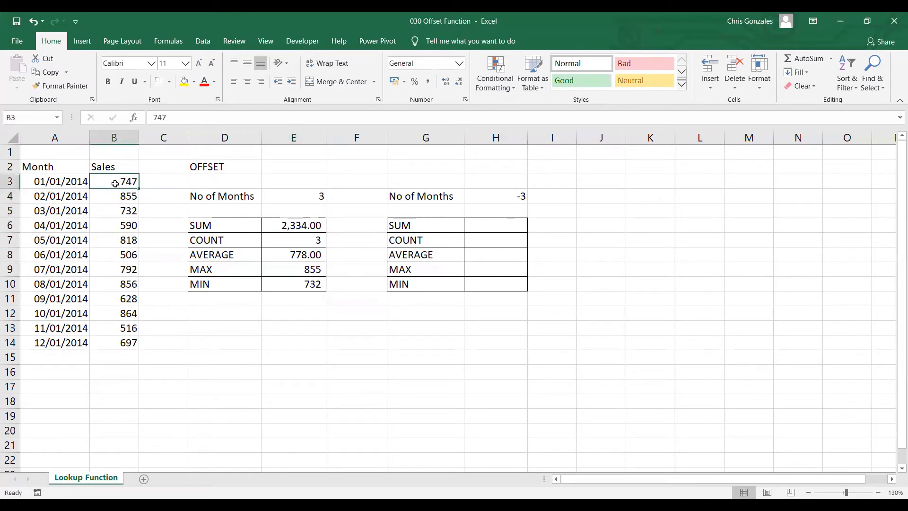
drag(115, 184, 115, 213)
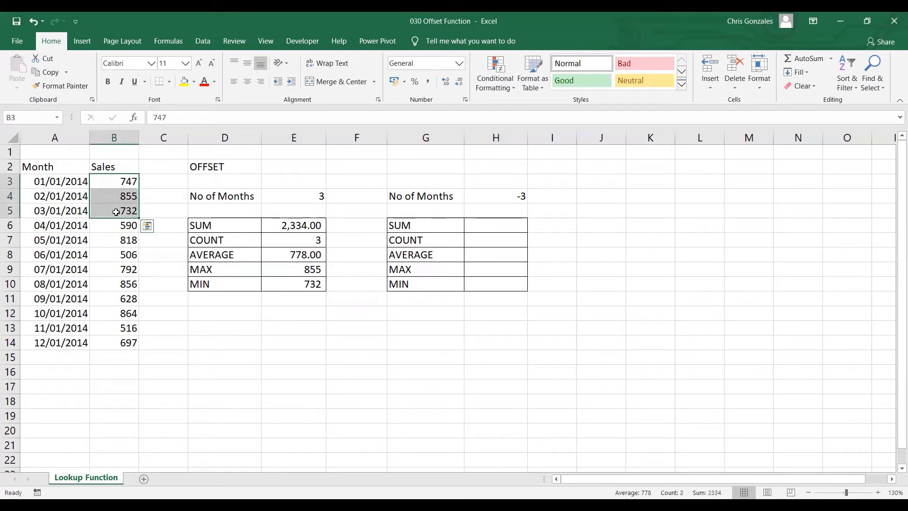
click(301, 224)
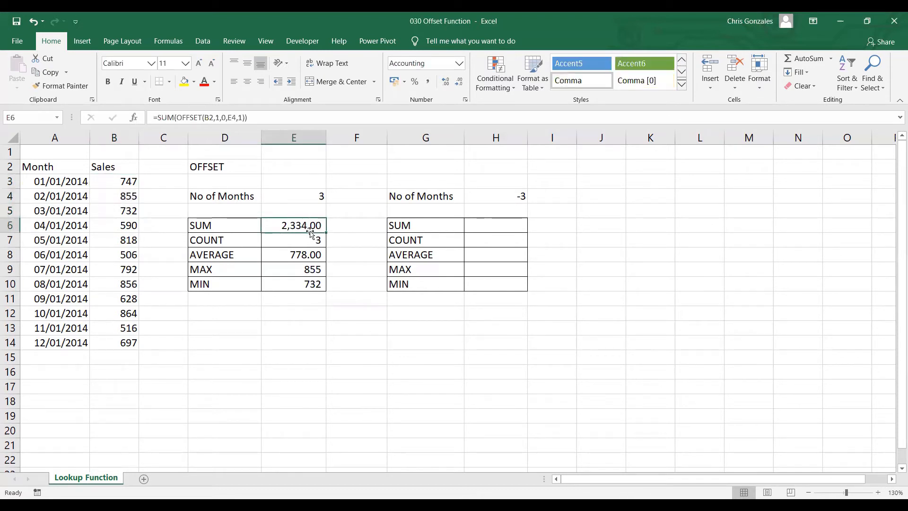
click(311, 285)
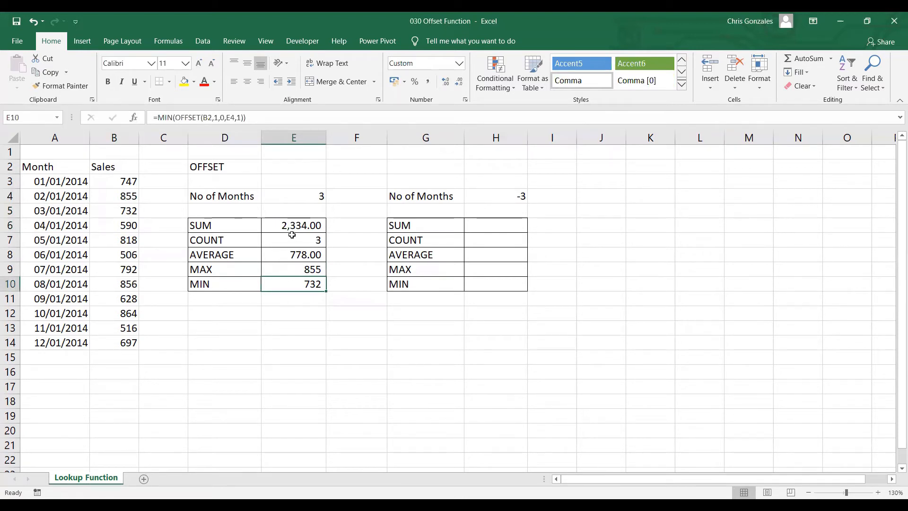
drag(227, 225, 284, 285)
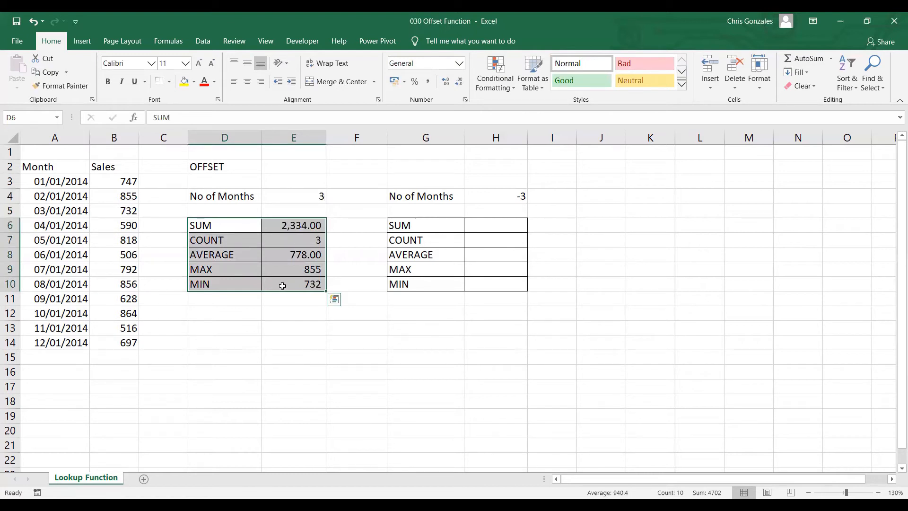
Examine the last three months' sales in B12:B14 and the negative number of months in H4
click(108, 343)
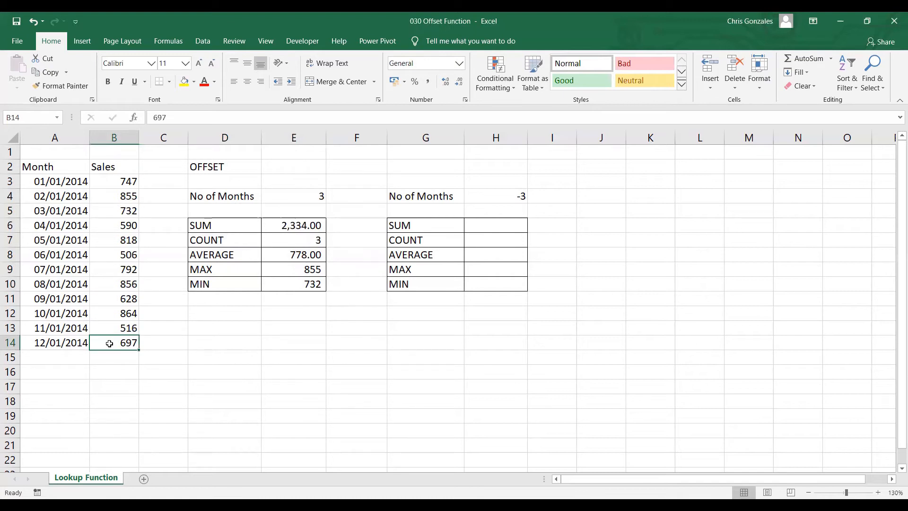
click(111, 313)
drag(111, 313, 113, 344)
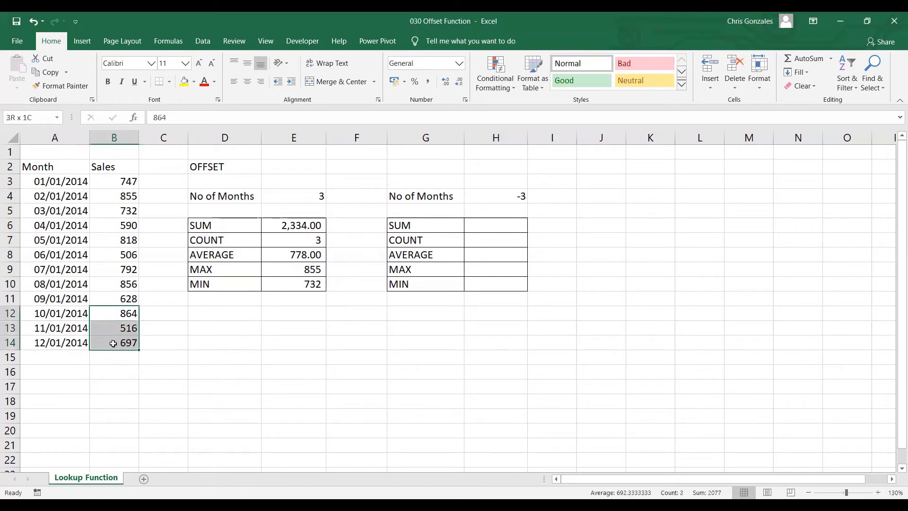
click(490, 221)
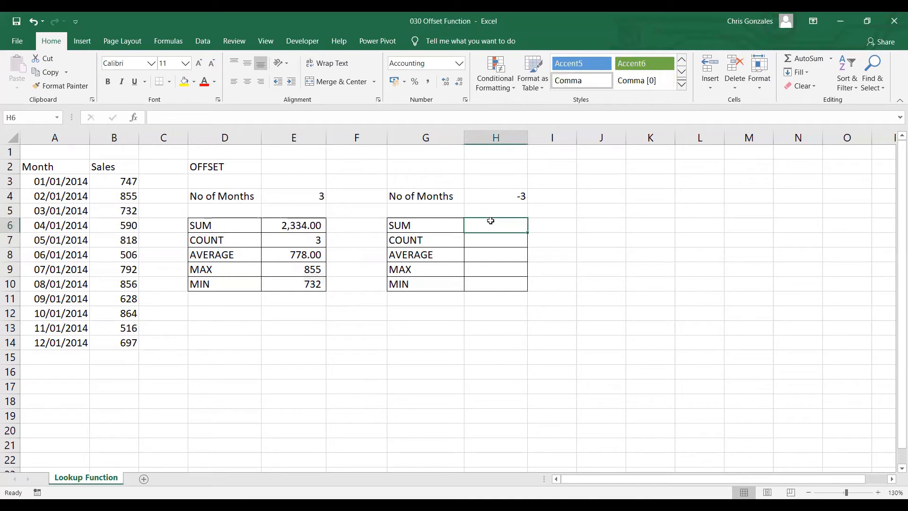
click(498, 198)
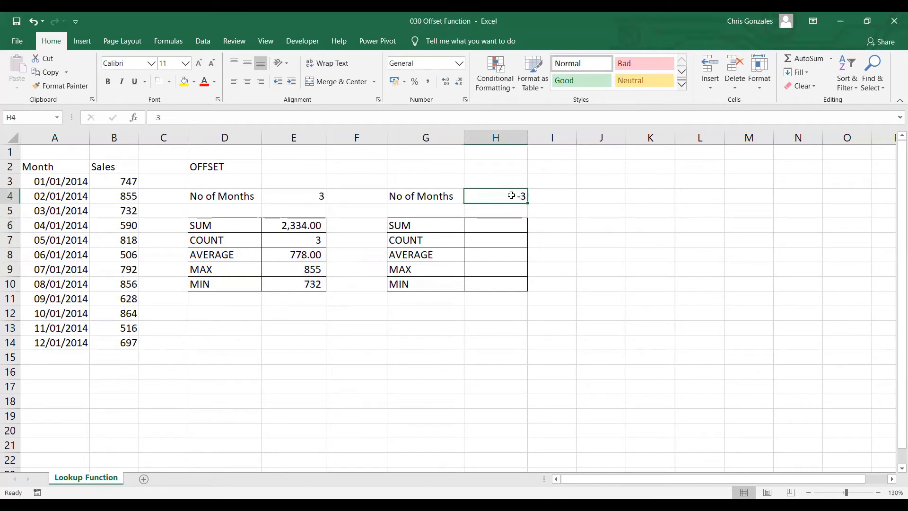
Enter the formula =SUM(OFFSET(B2,12,0,H4,1)) in H6 to total the last months' sales
click(492, 227)
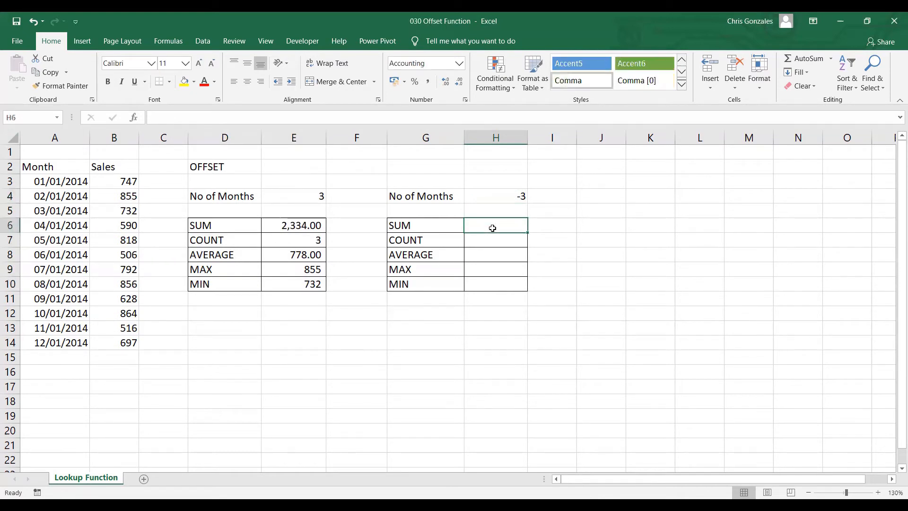
text(=)
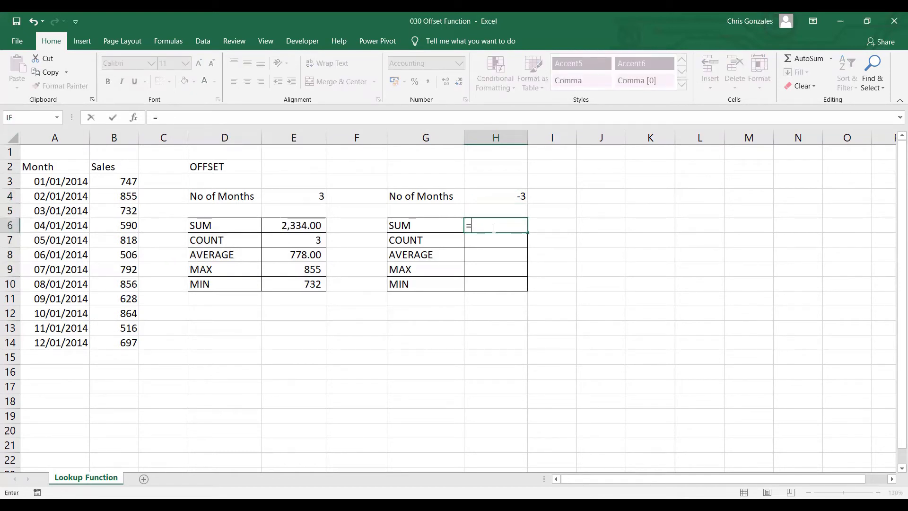
text(SUM(OFFSET)
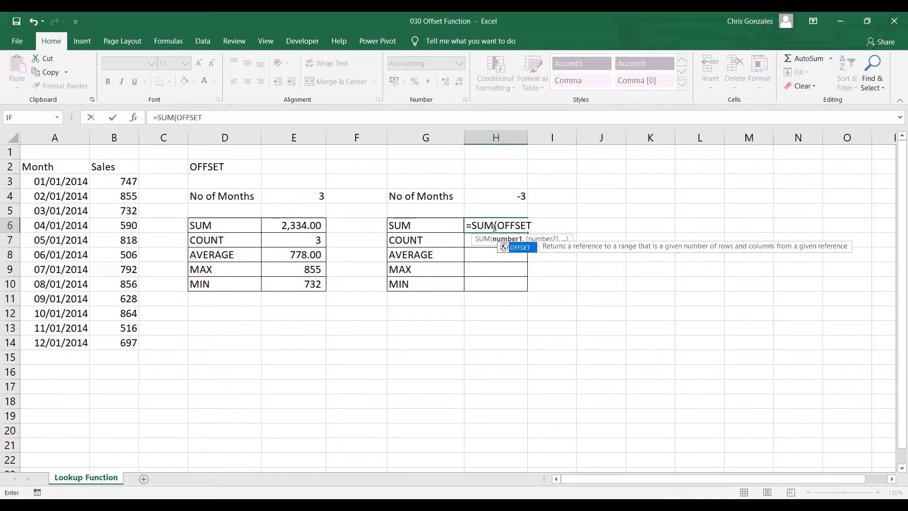
text(()
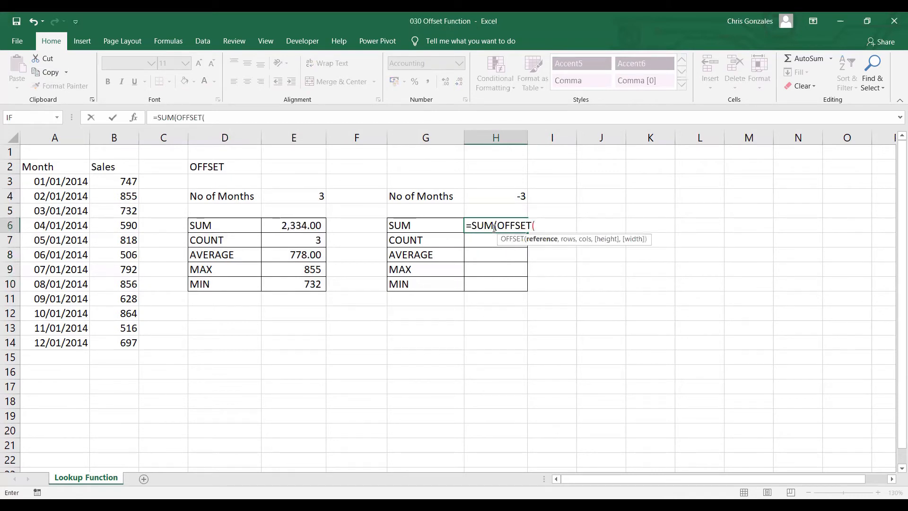
click(123, 170)
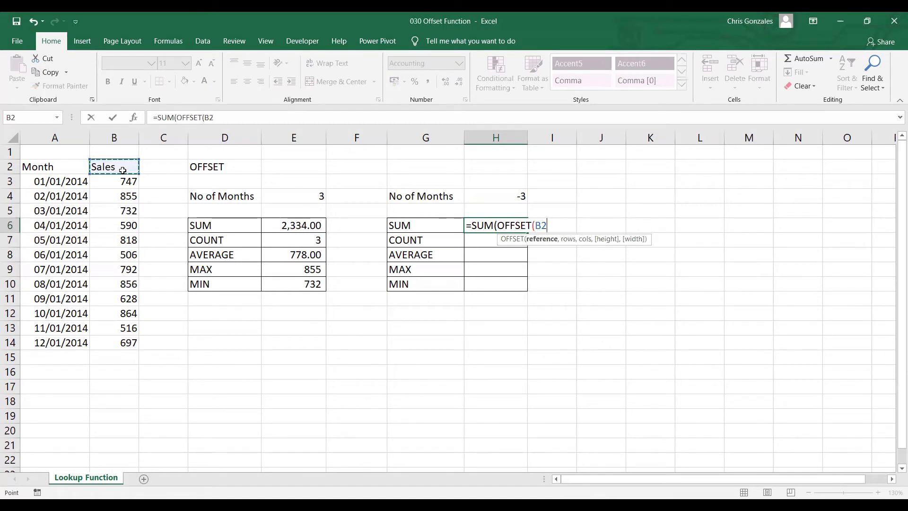
text(,1)
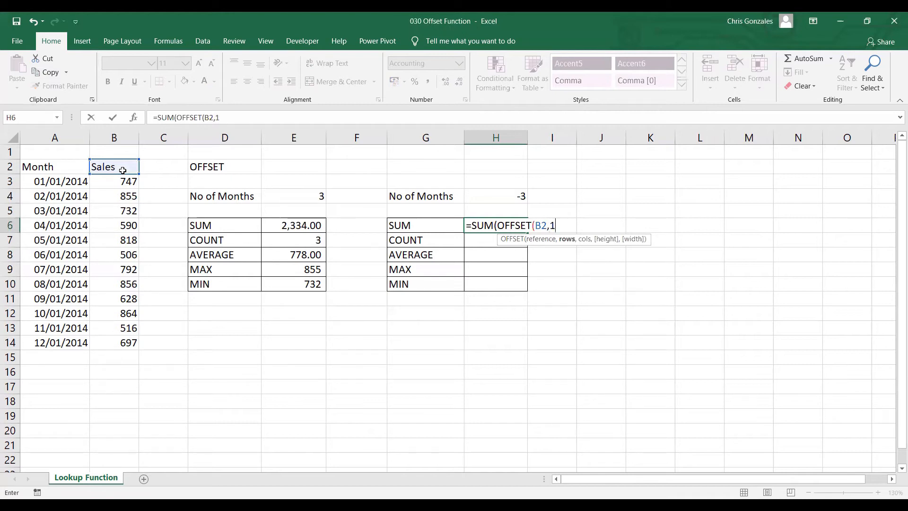
text(2)
text(,)
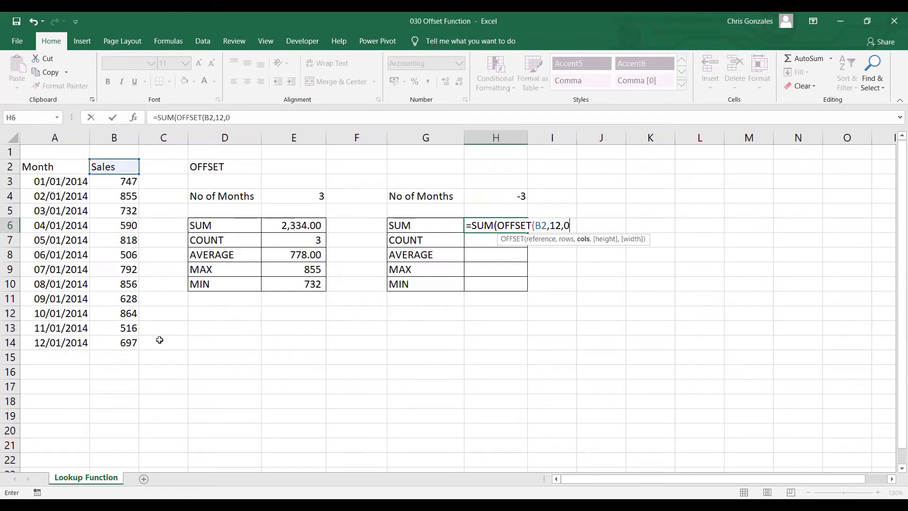
text(0,)
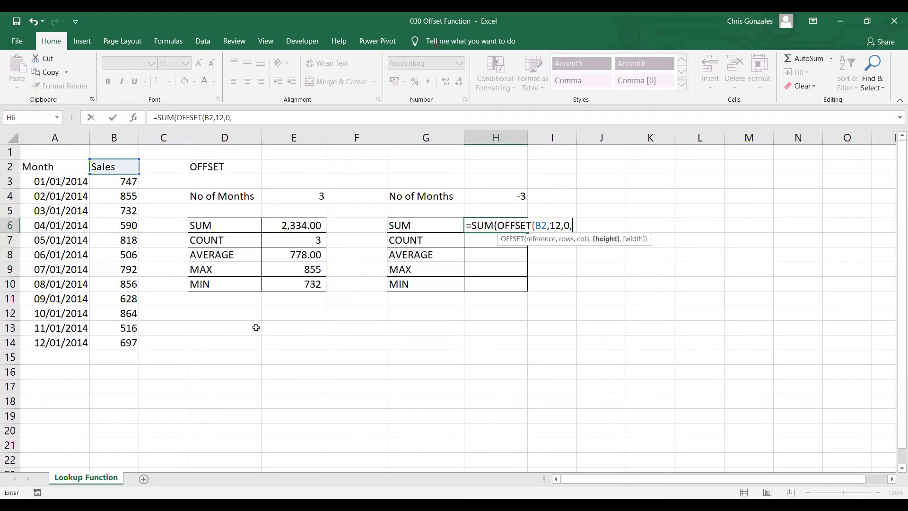
click(508, 195)
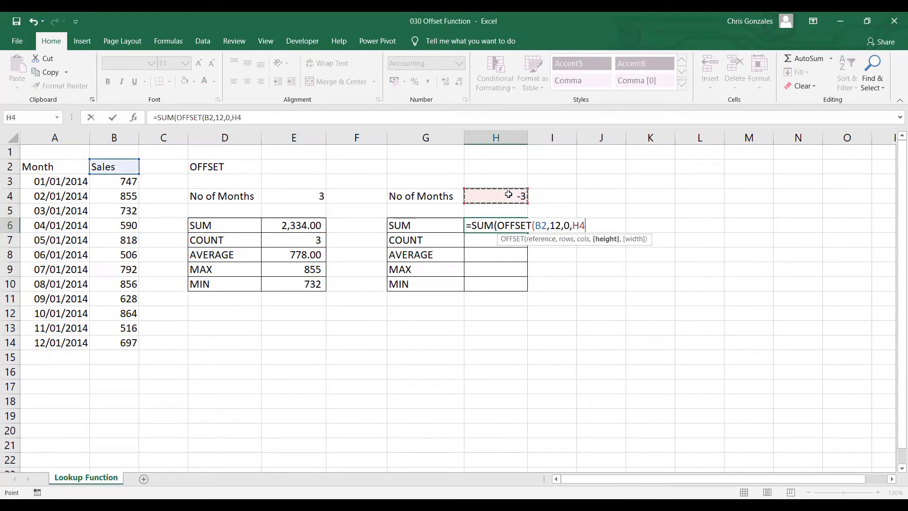
text(,)
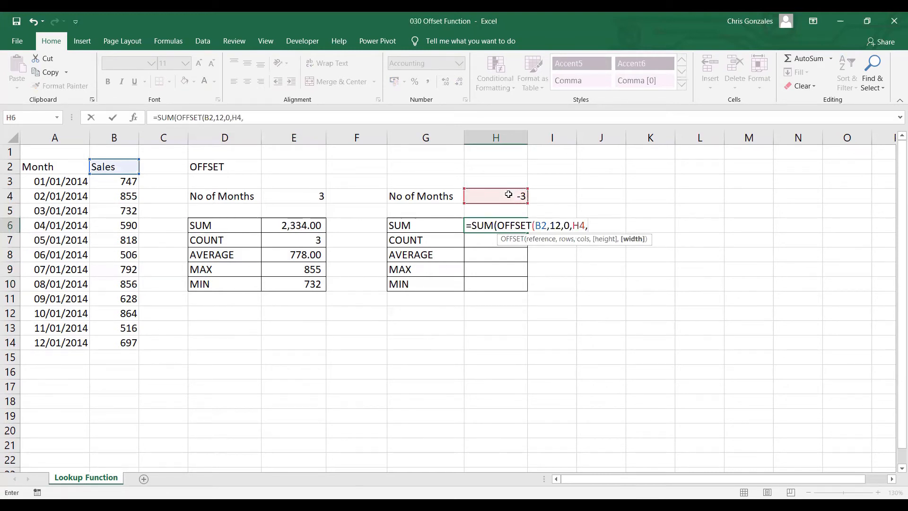
text(1)))
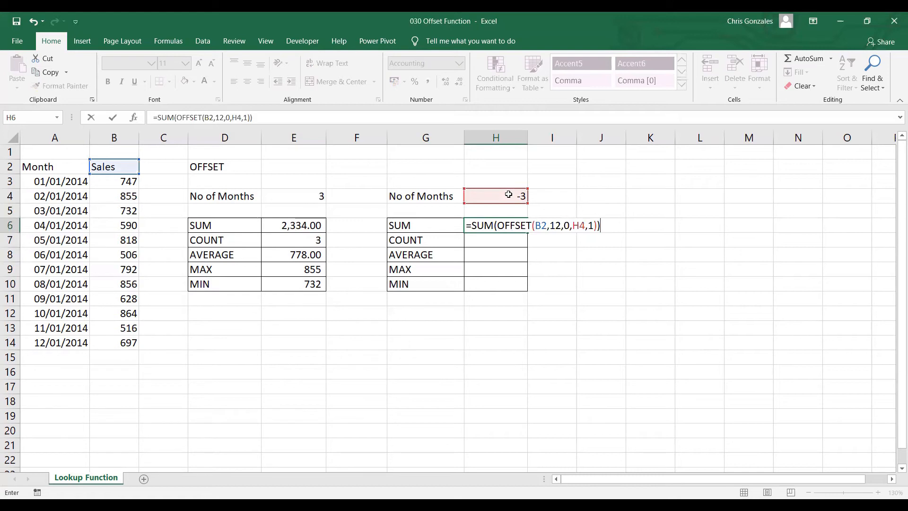
key(Return)
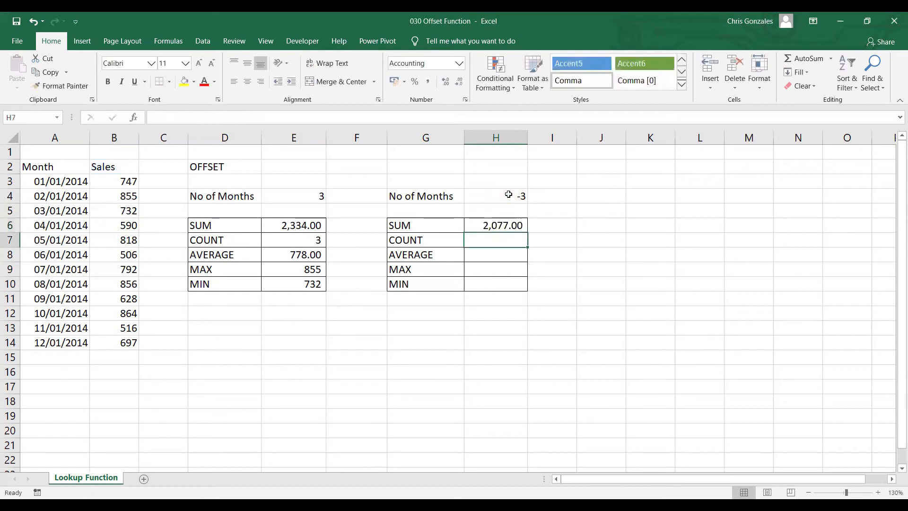
Check the SUM result in H6 against the last three months' sales in B12:B14
click(507, 226)
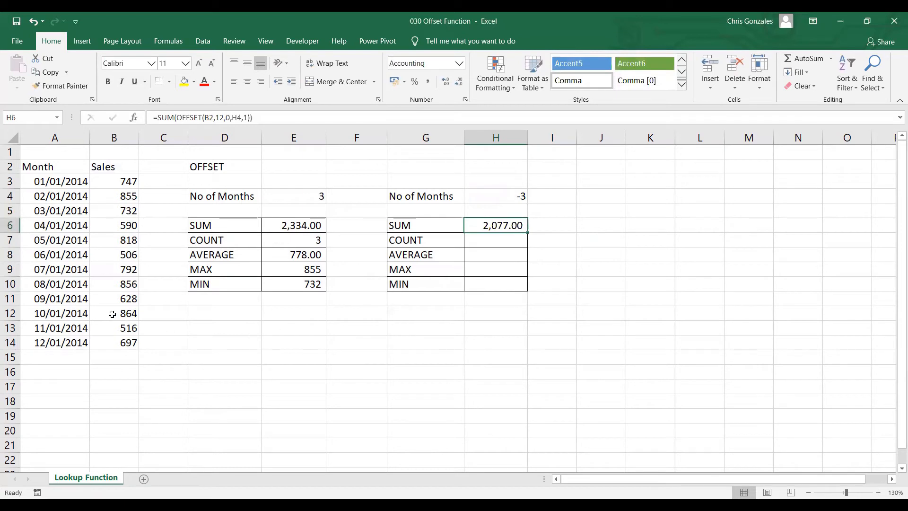
click(112, 314)
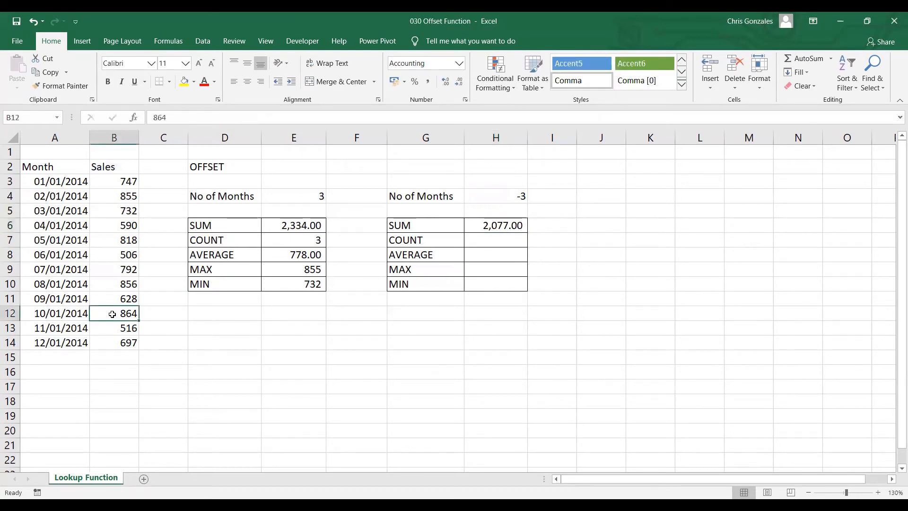
drag(112, 315, 110, 339)
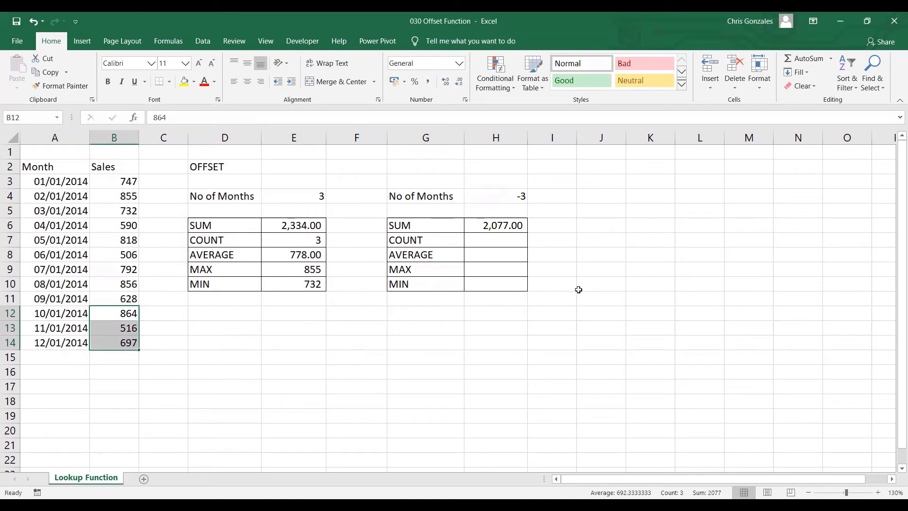
Enter the formula =COUNT(OFFSET(B2,12,0,H4,1)) in H7 to count the last months' sales values
click(498, 241)
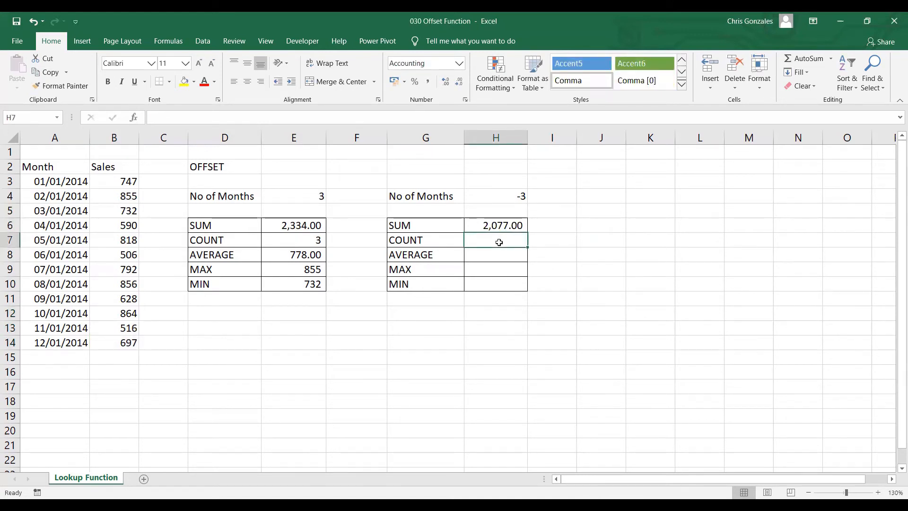
text(=)
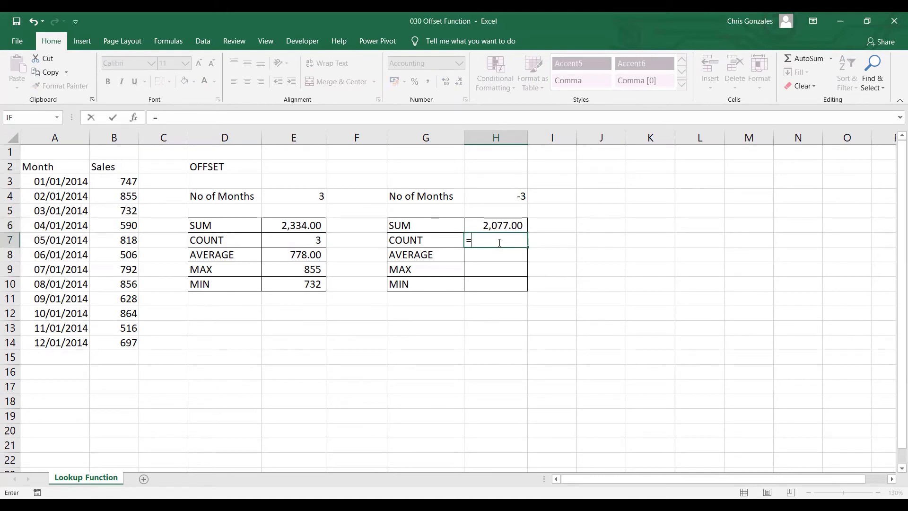
text(COUNT(OFFSET()
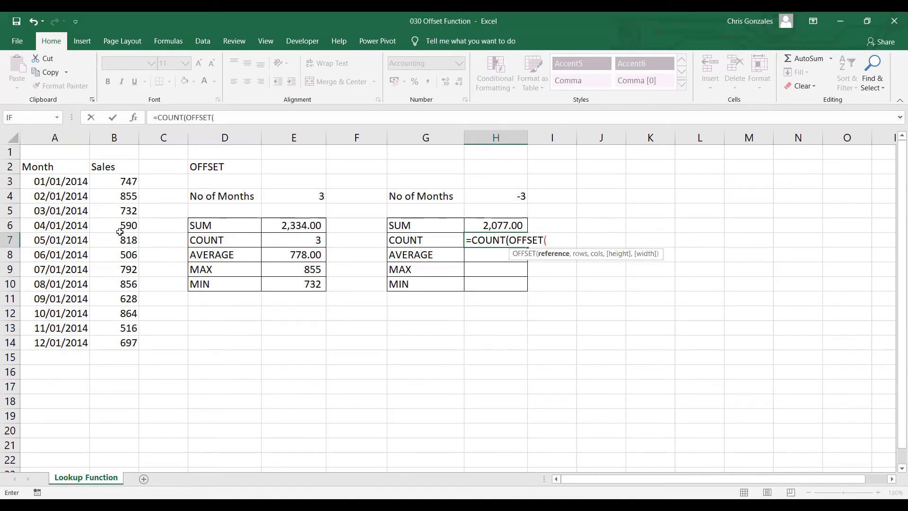
click(110, 167)
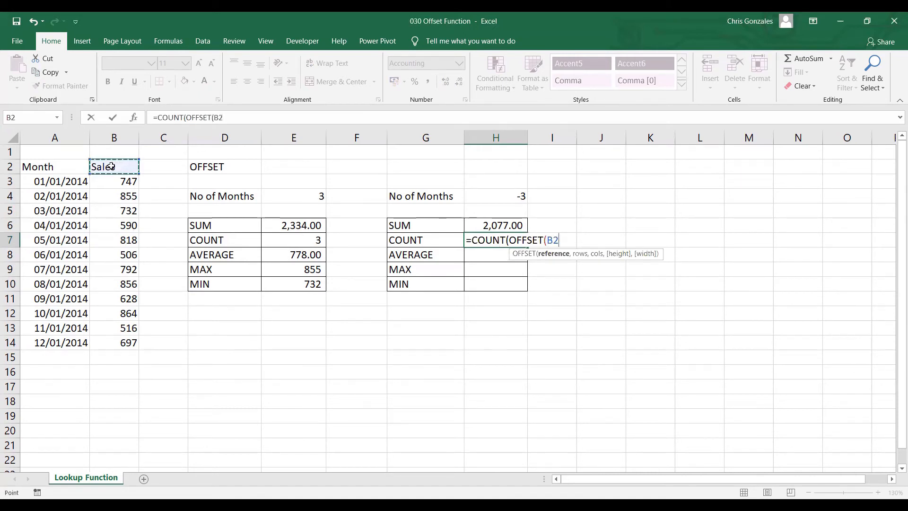
text(,12,)
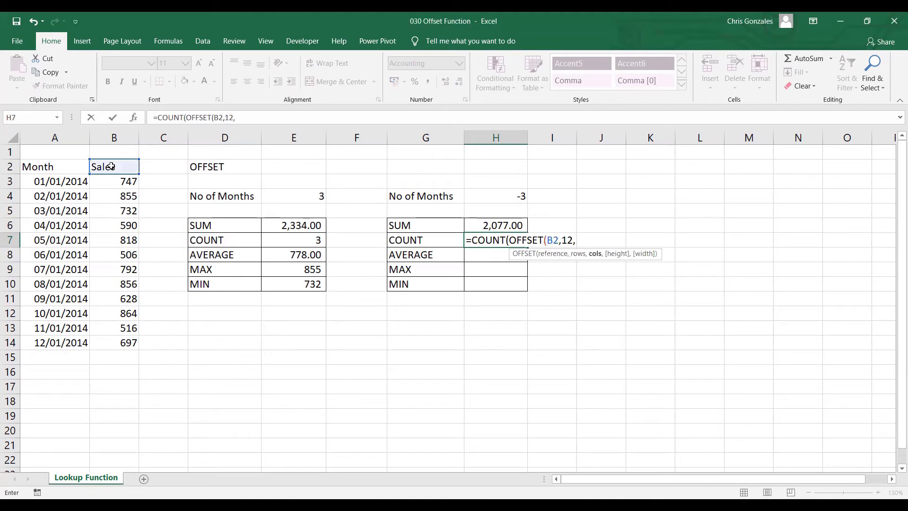
text(0,)
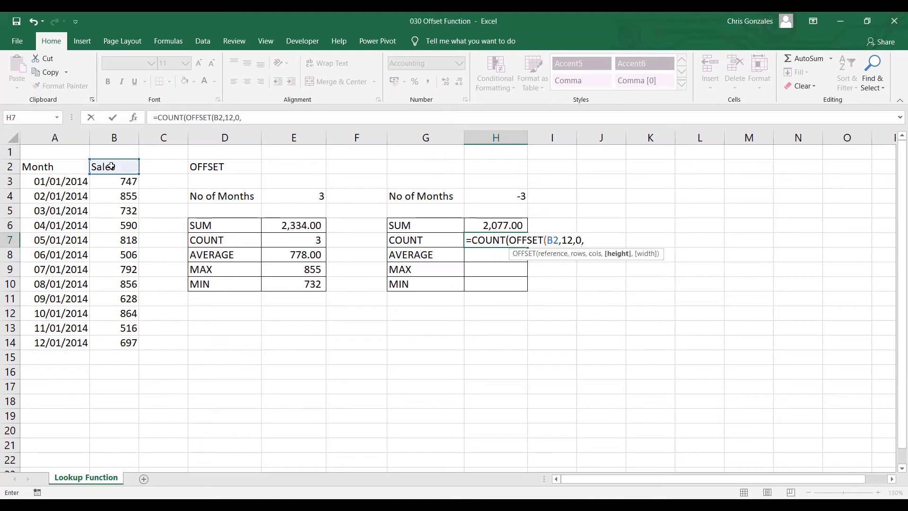
click(520, 194)
text(,)
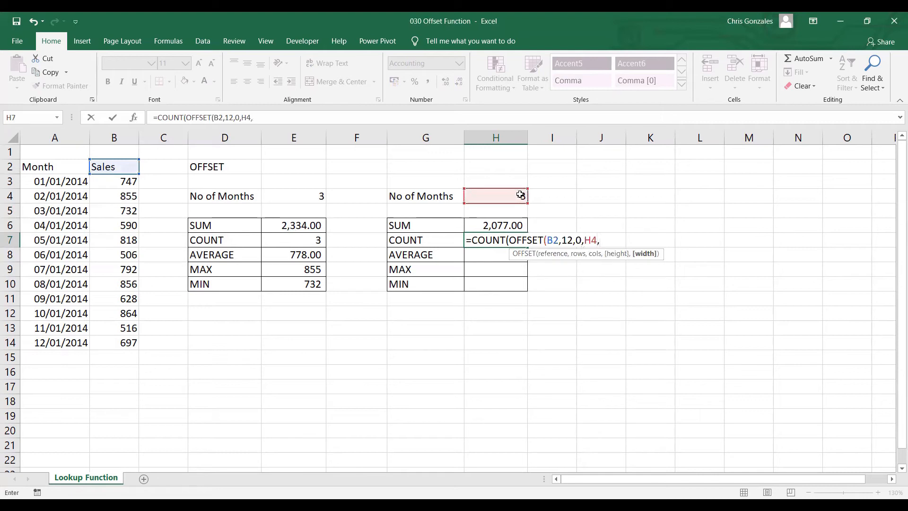
text(1)))
key(Return)
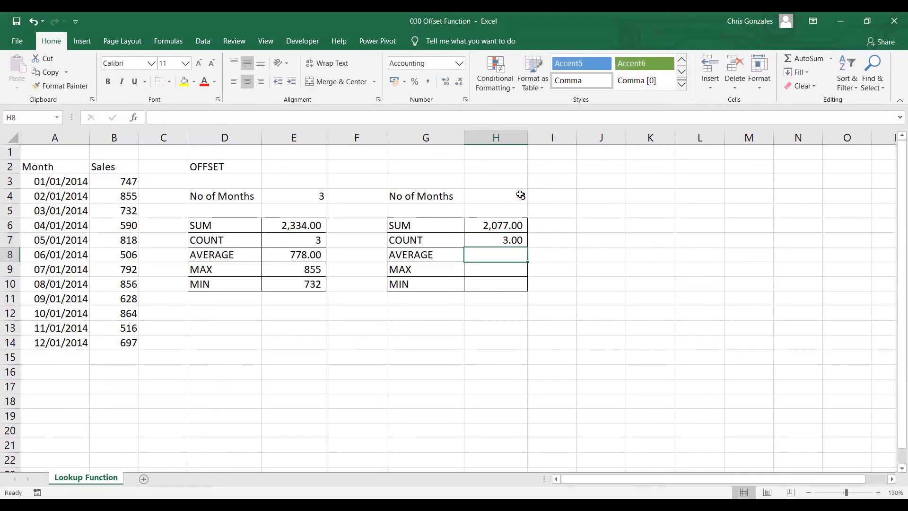
Format the COUNT result in H7 to show no decimal places
click(514, 238)
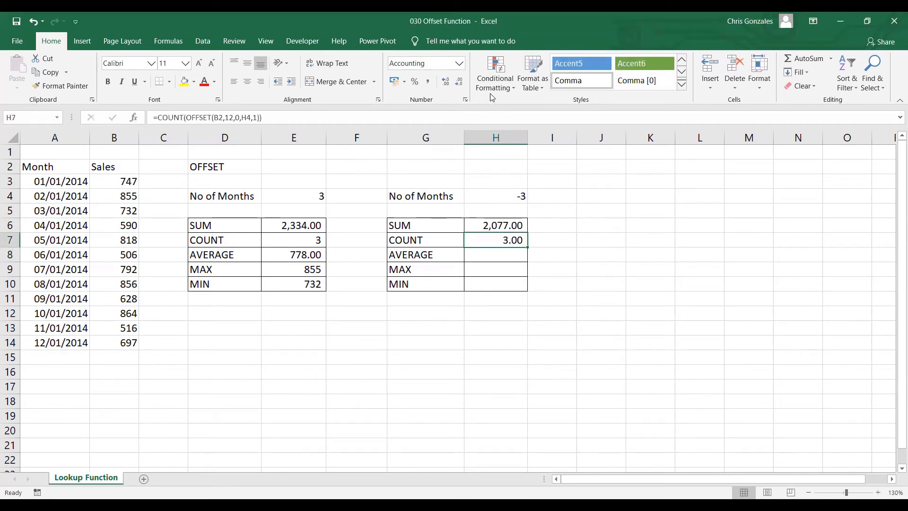
click(445, 84)
click(452, 81)
click(452, 81)
click(452, 82)
Enter the formula =AVERAGE(OFFSET(B2,12,0,H4,1)) in H8 to average the last months' sales
click(505, 259)
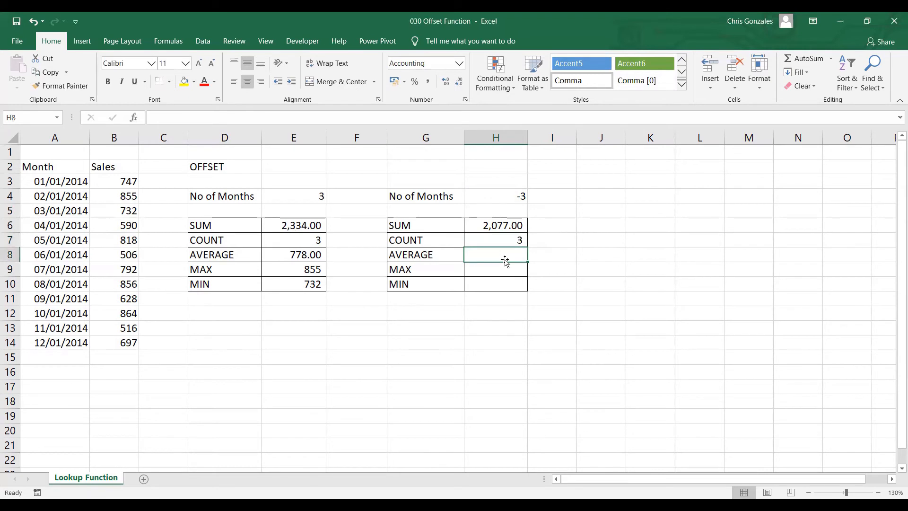
text(=)
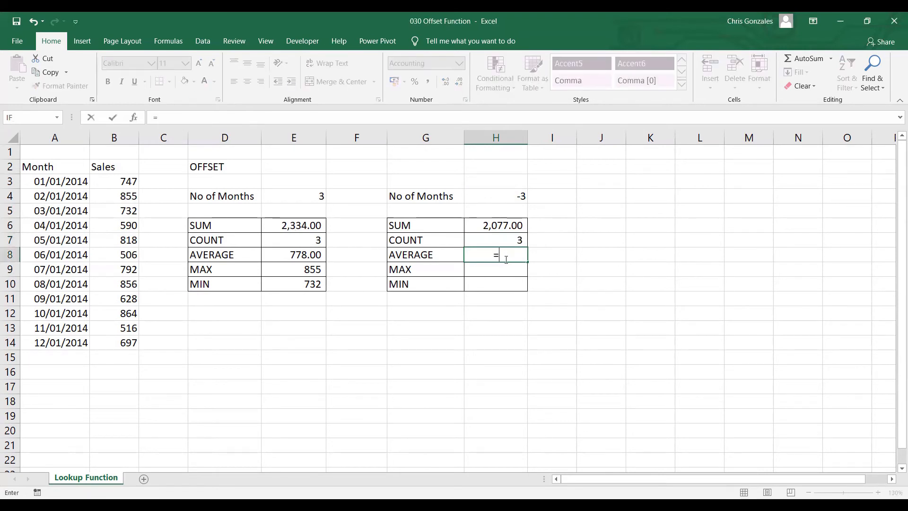
text(AVERAGE()
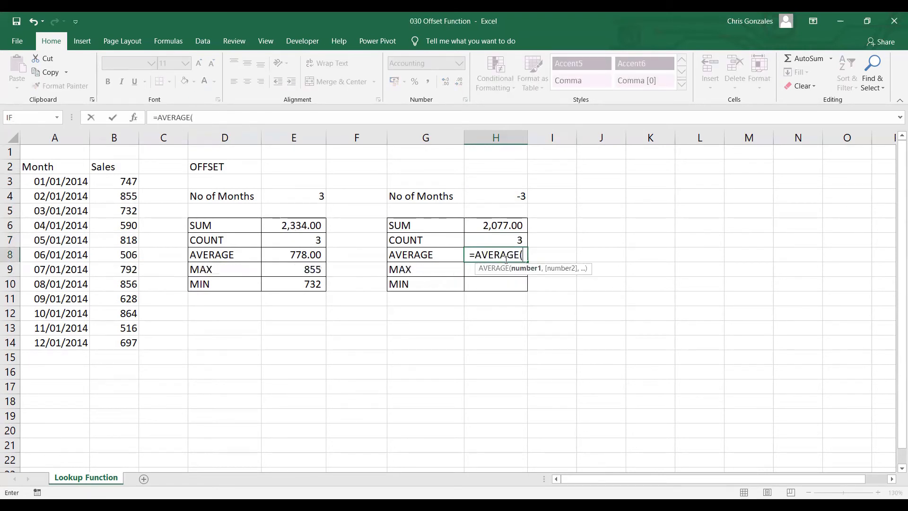
text(OFFSET()
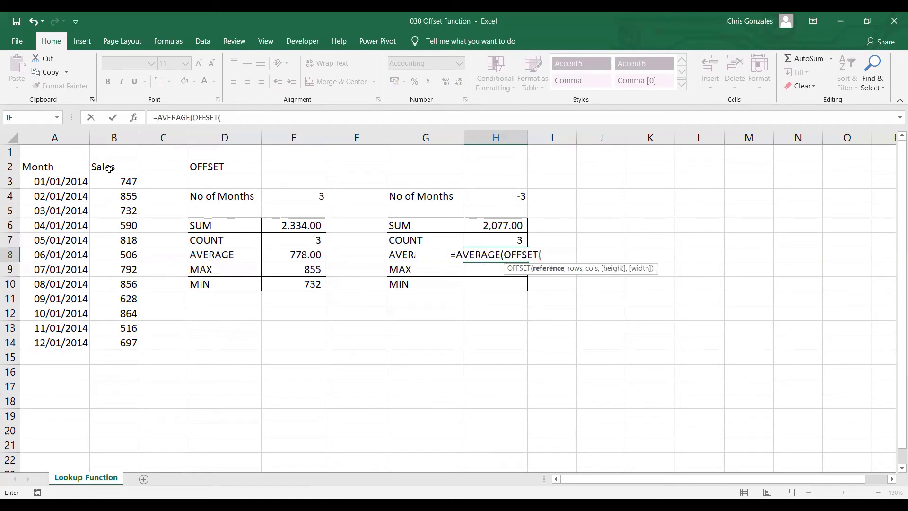
click(109, 169)
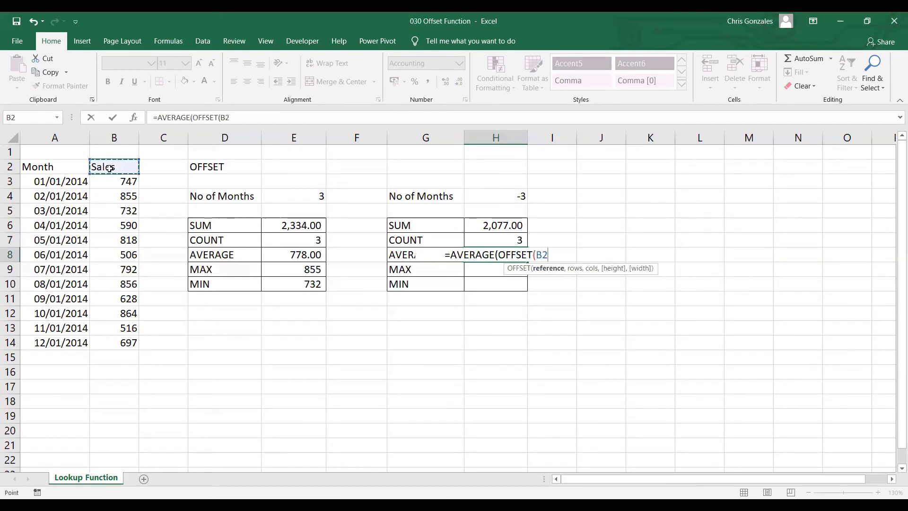
text(,12,)
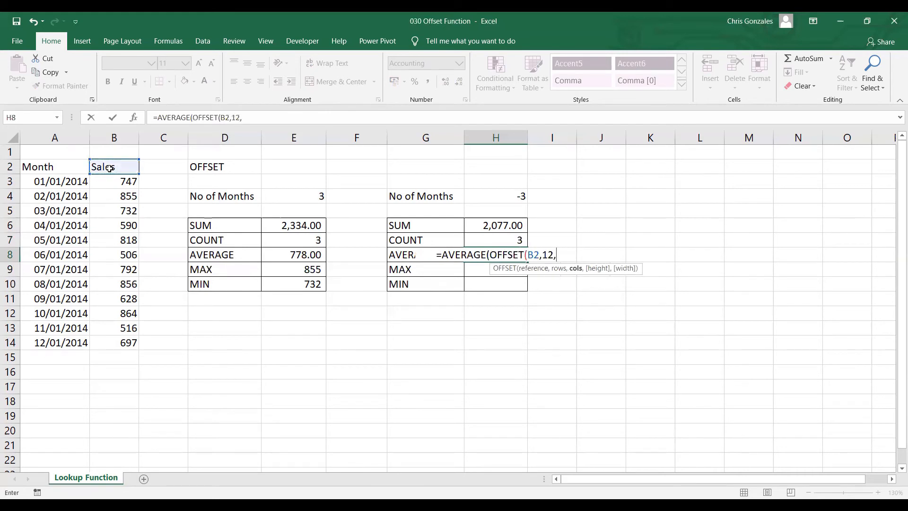
text(0,)
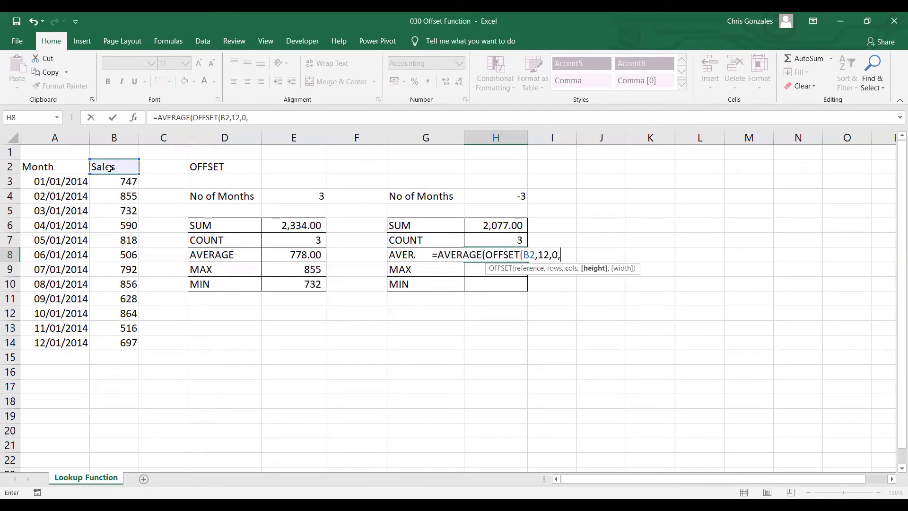
click(481, 196)
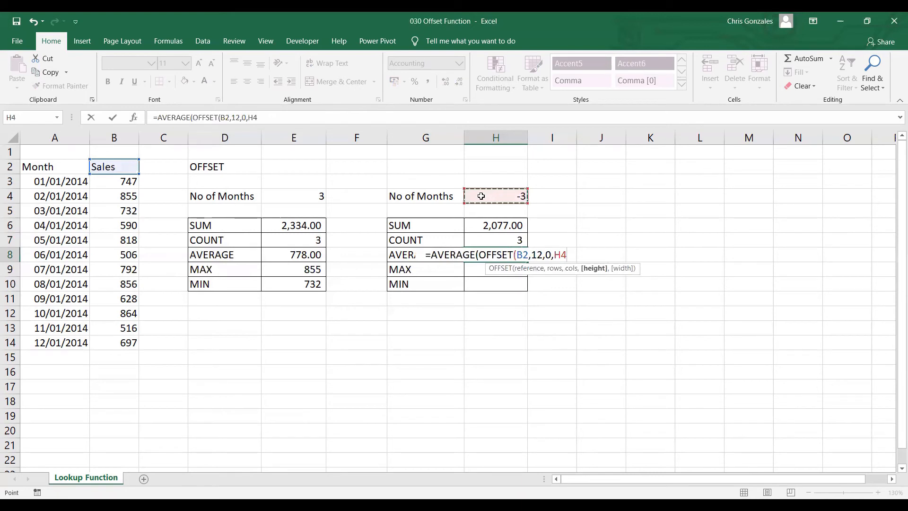
text(,1))
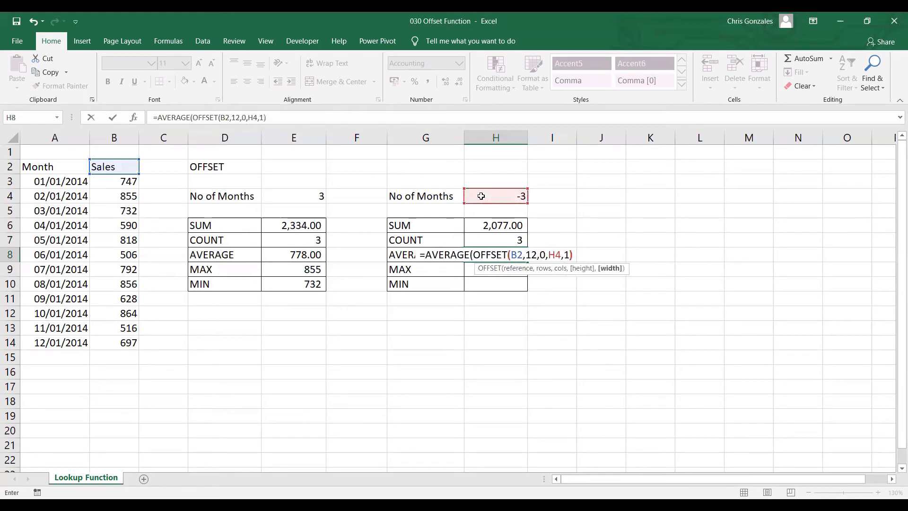
text())
key(Return)
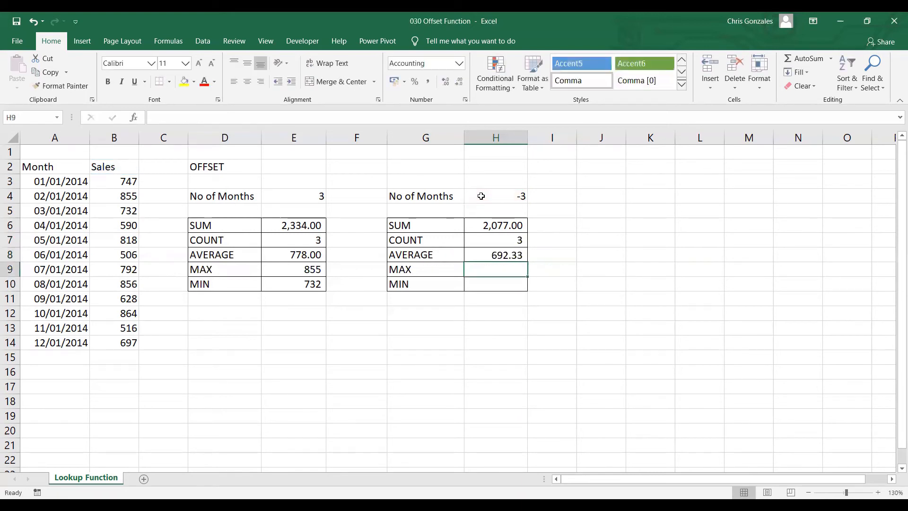
Enter the formula =MAX(OFFSET(B2,12,0,H4,1)) in H9 to find the highest of the last months' sales
text(=)
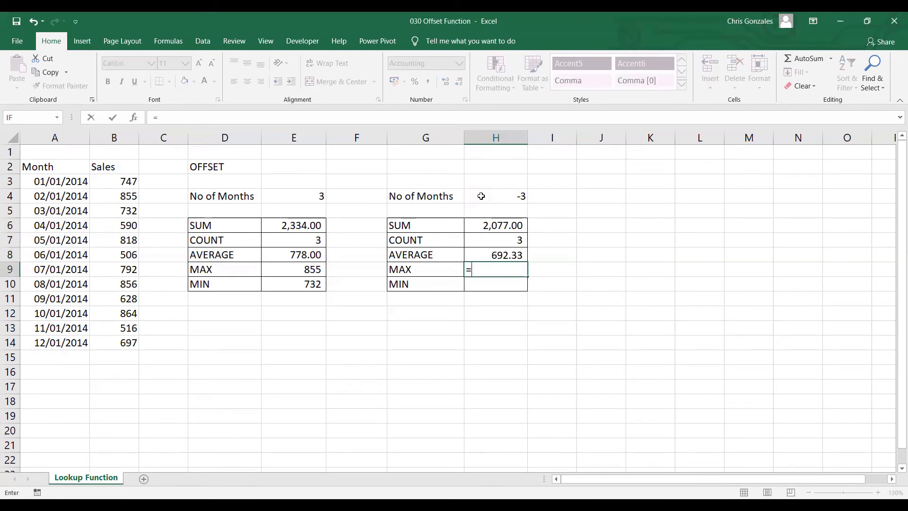
text(MAX(OFFSE)
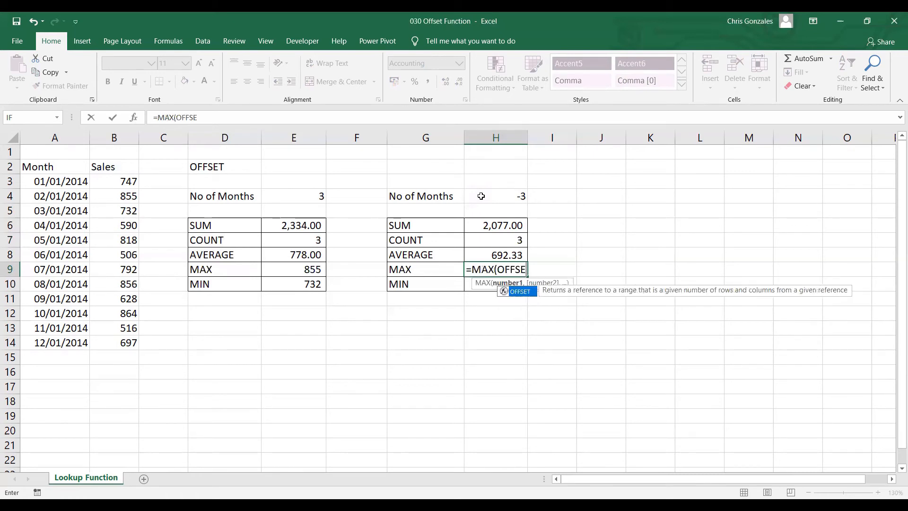
text(T()
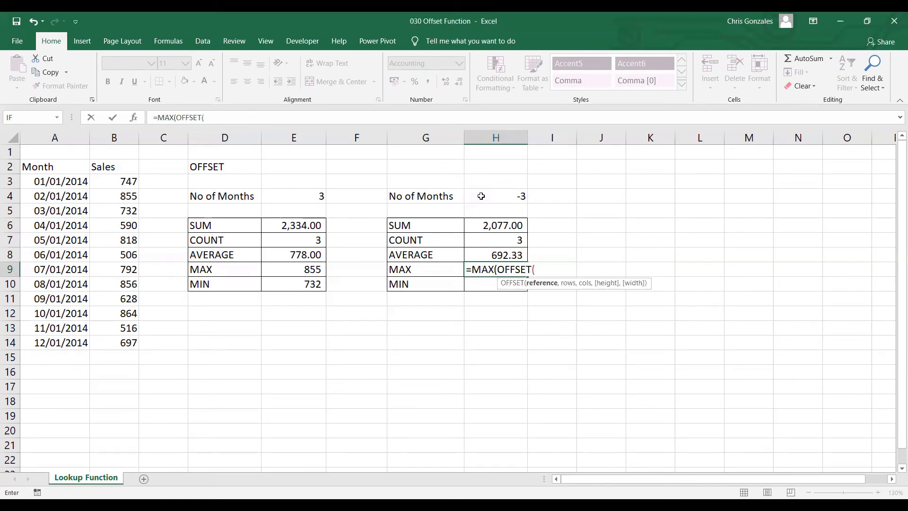
click(125, 166)
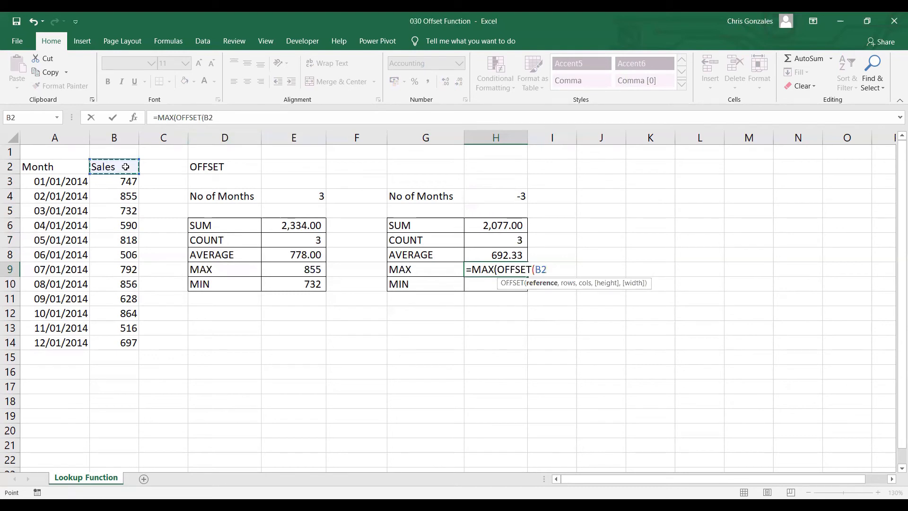
text(,)
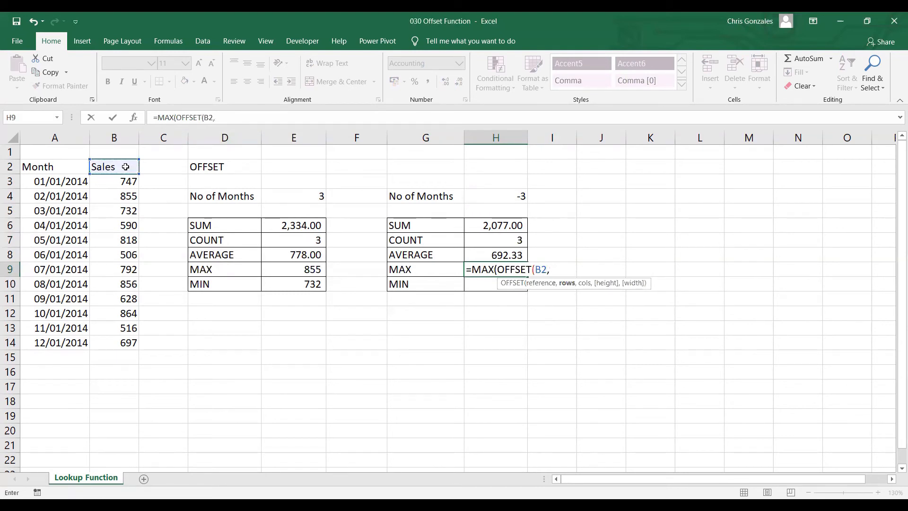
text(12,0)
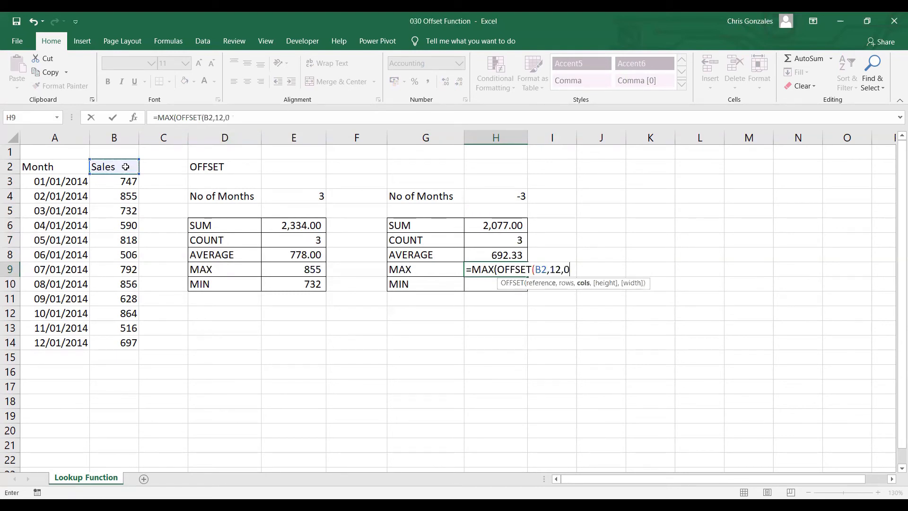
text(,)
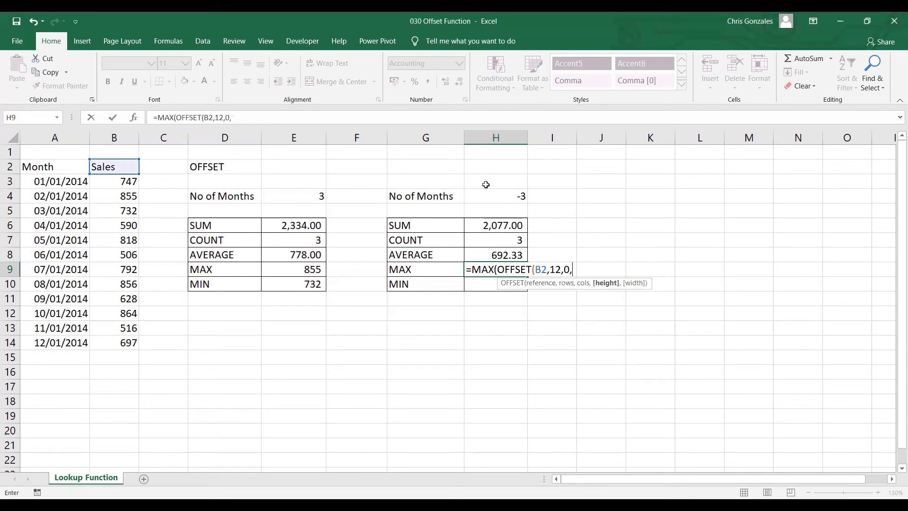
click(491, 199)
text(,)
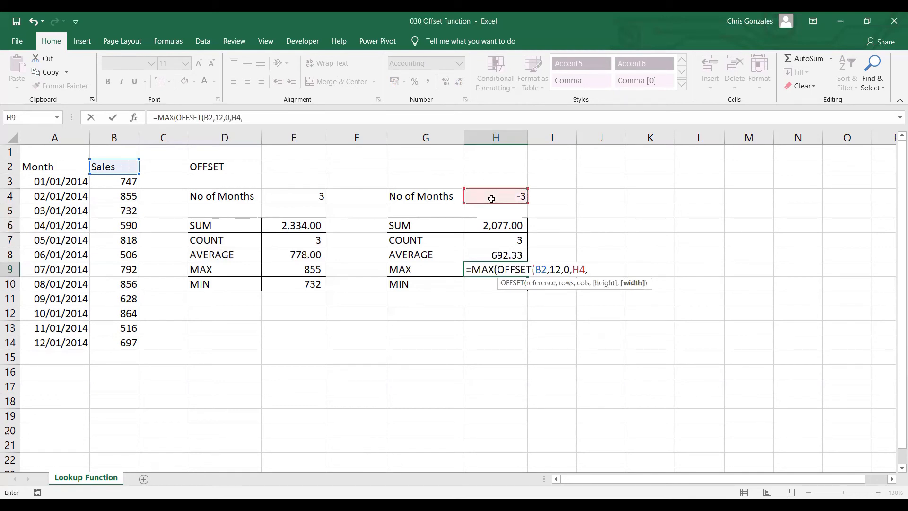
text(1)))
key(Return)
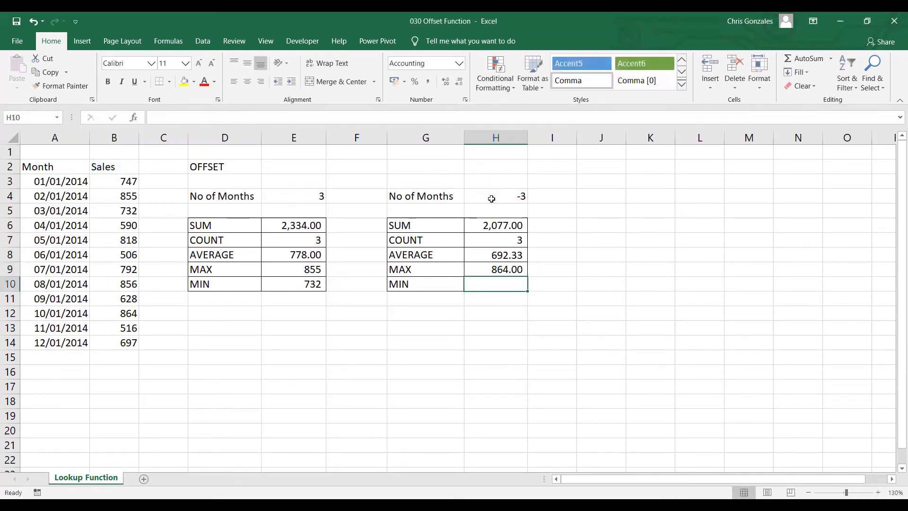
Format the MAX result in H9 to show no decimal places
click(508, 269)
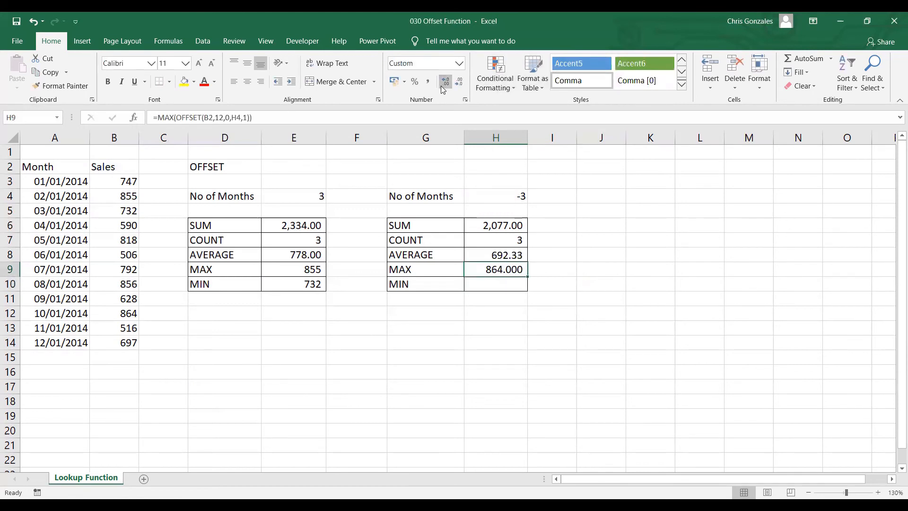
click(454, 82)
click(454, 82)
Enter the formula =MIN(OFFSET(B2,12,0,H4,1)) in H10 to find the lowest of the last months' sales
click(485, 285)
text(=)
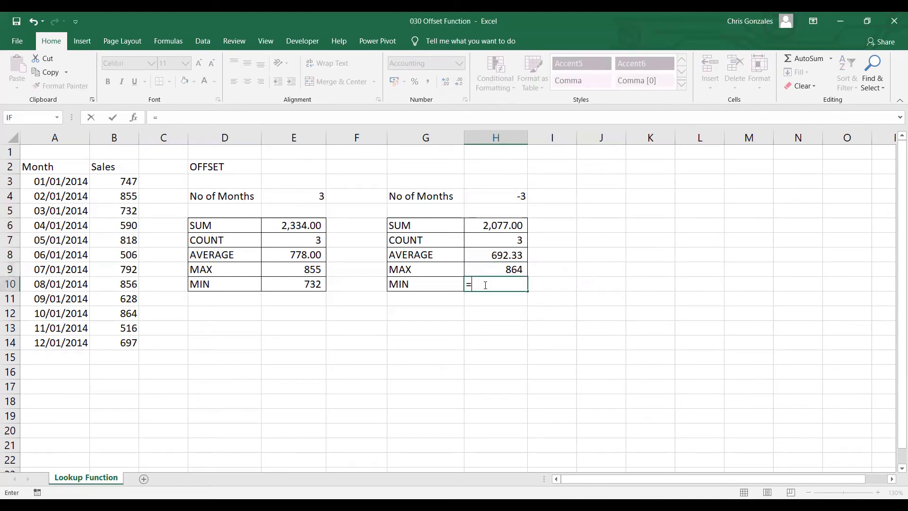
text(MIN()
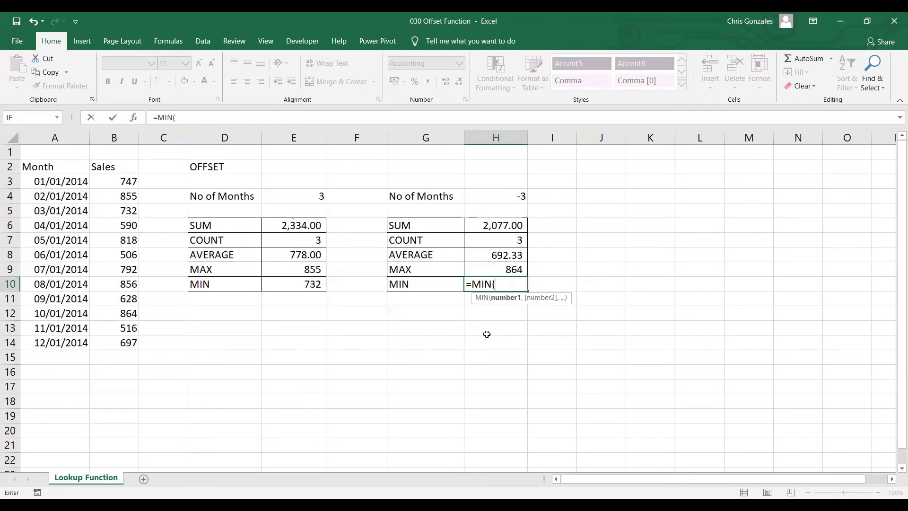
text(OFFSET()
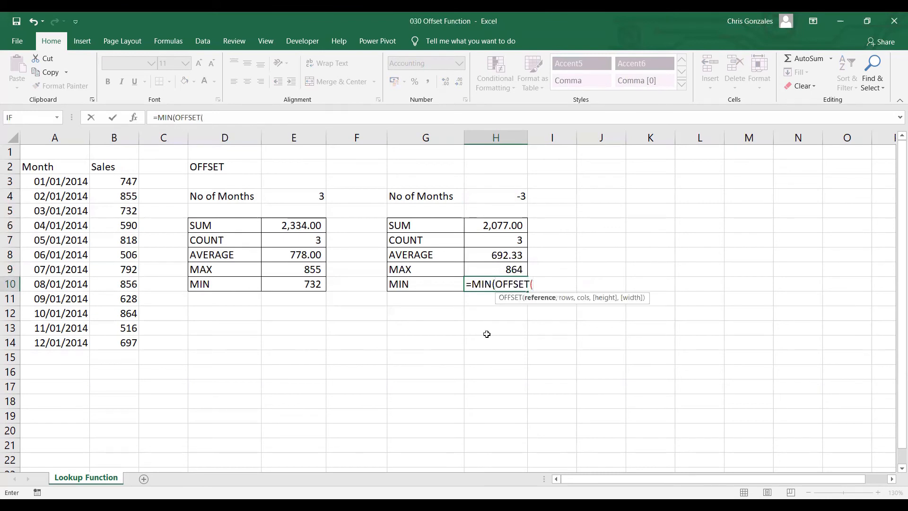
click(95, 163)
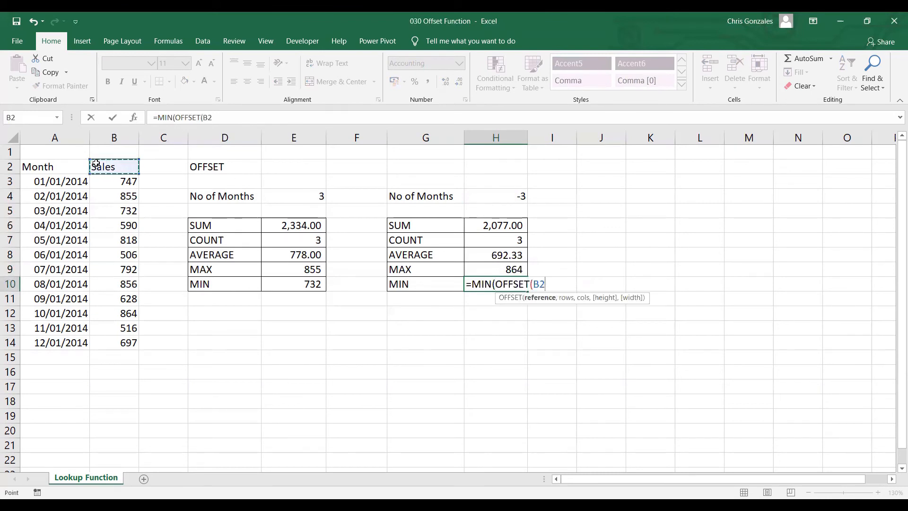
text(,)
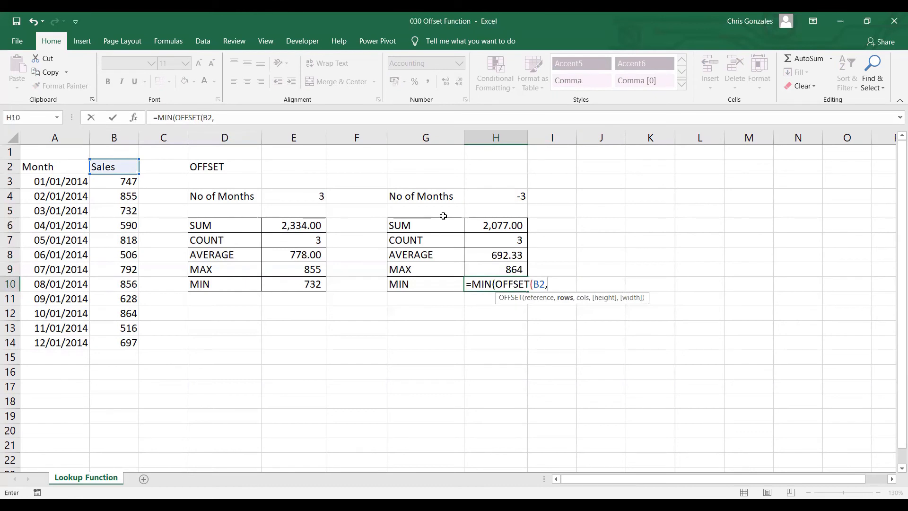
text(12,)
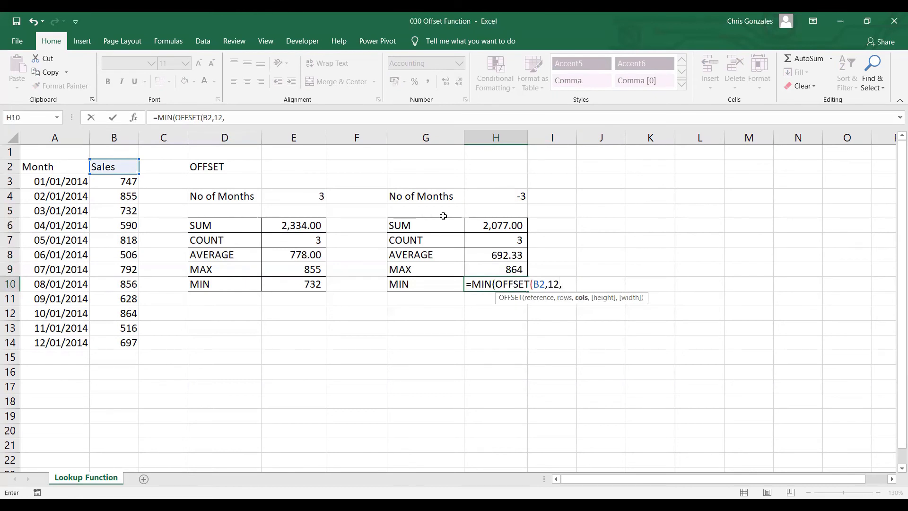
text(0,)
click(473, 195)
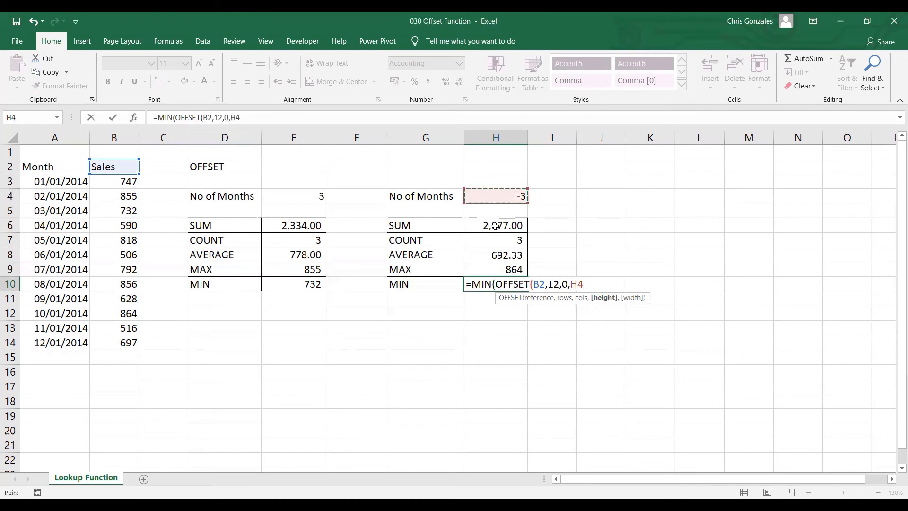
text(,1)
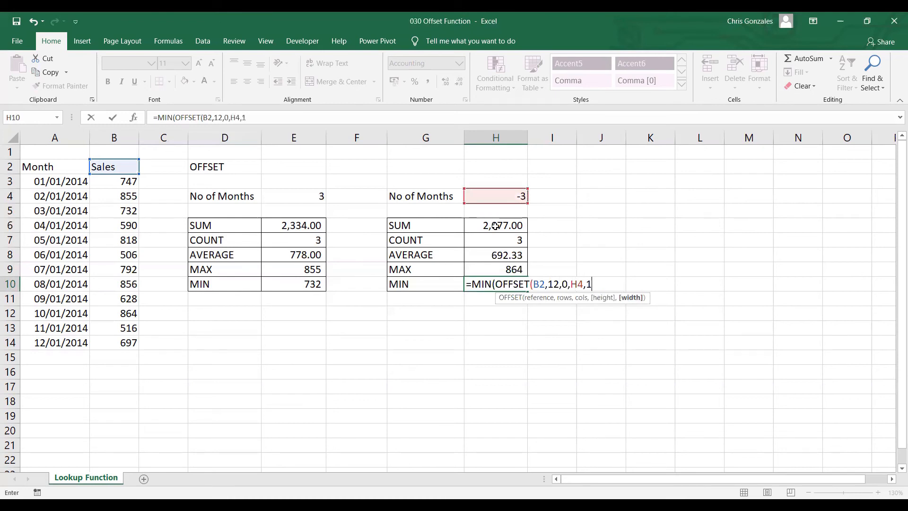
text()))
key(Return)
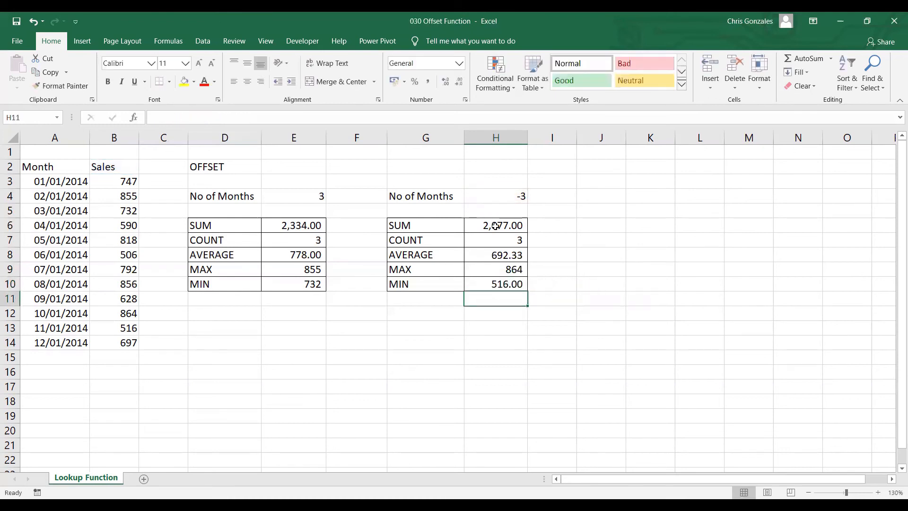
Format the MIN result in H10 to show no decimal places
click(506, 282)
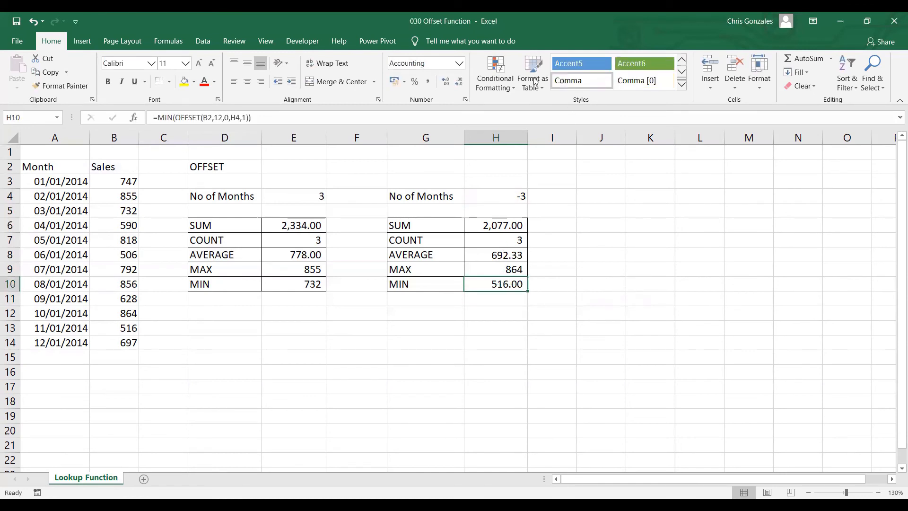
click(452, 85)
click(452, 84)
Set the number of months in H4 to -6 so the second table covers the last six months
click(499, 198)
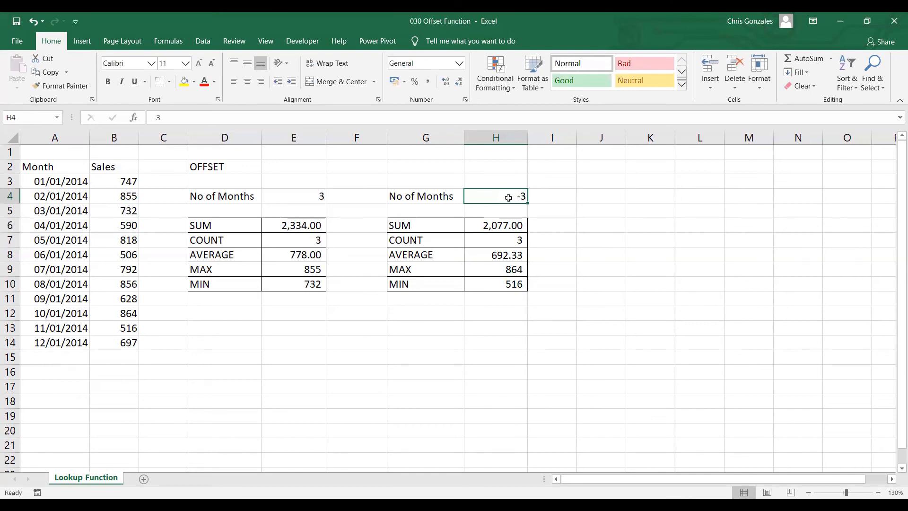
text(-6)
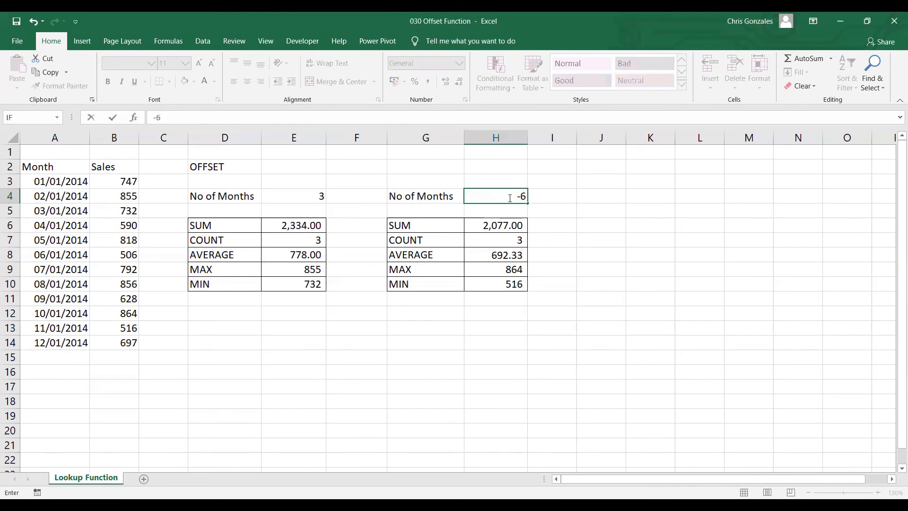
key(Return)
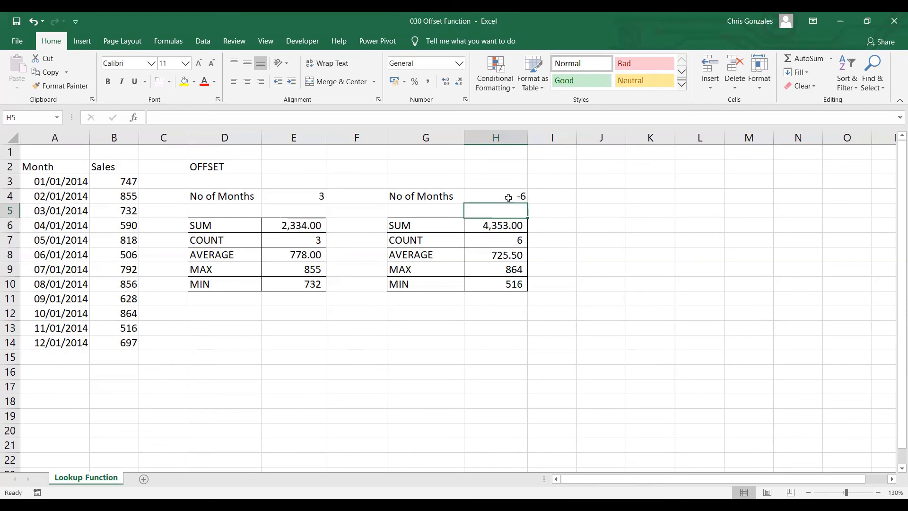
Review the recalculated SUM, COUNT, AVERAGE, MAX and MIN cells in H6:H10
click(504, 223)
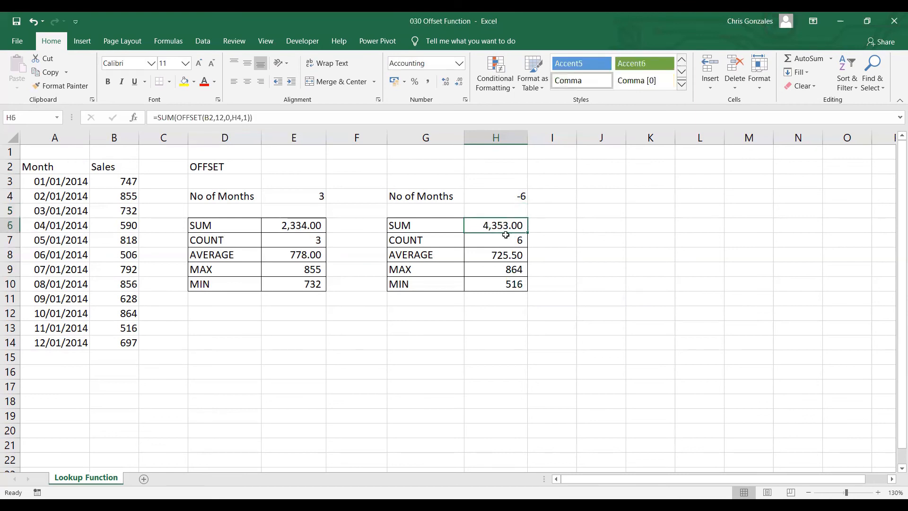
click(504, 239)
click(502, 255)
click(499, 269)
click(497, 284)
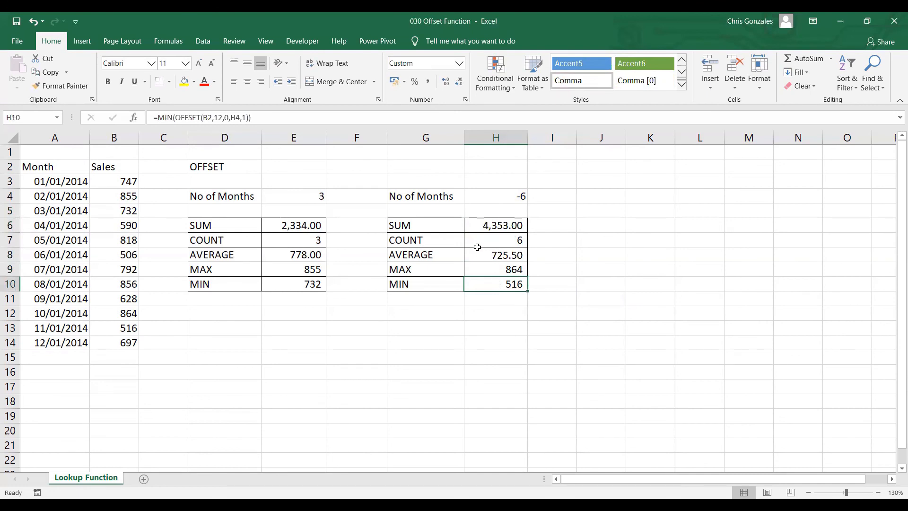
Widen column F between the two tables and show the worksheet's formulas in the cells instead of their results
drag(387, 142, 443, 142)
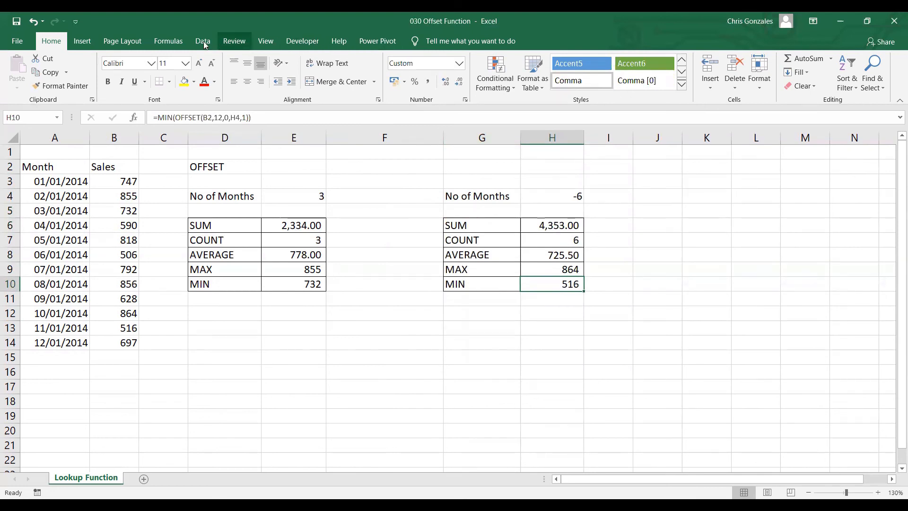
click(176, 42)
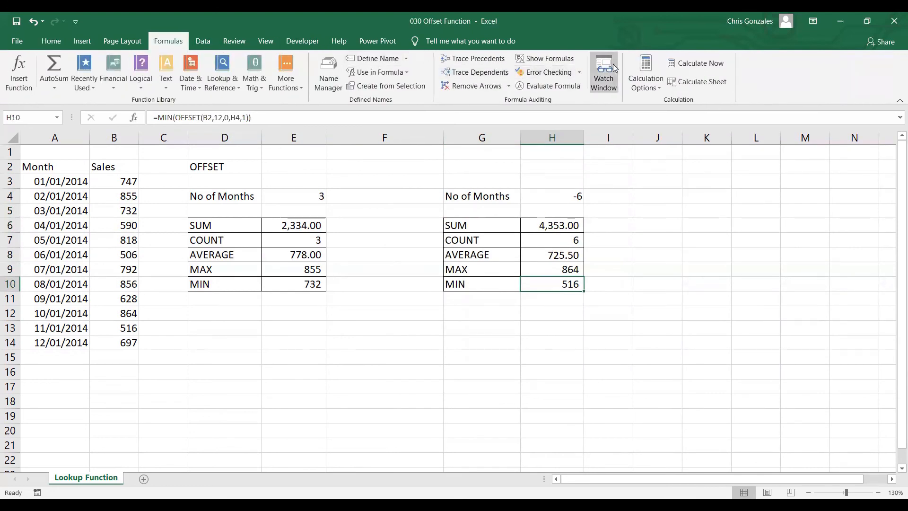
click(557, 59)
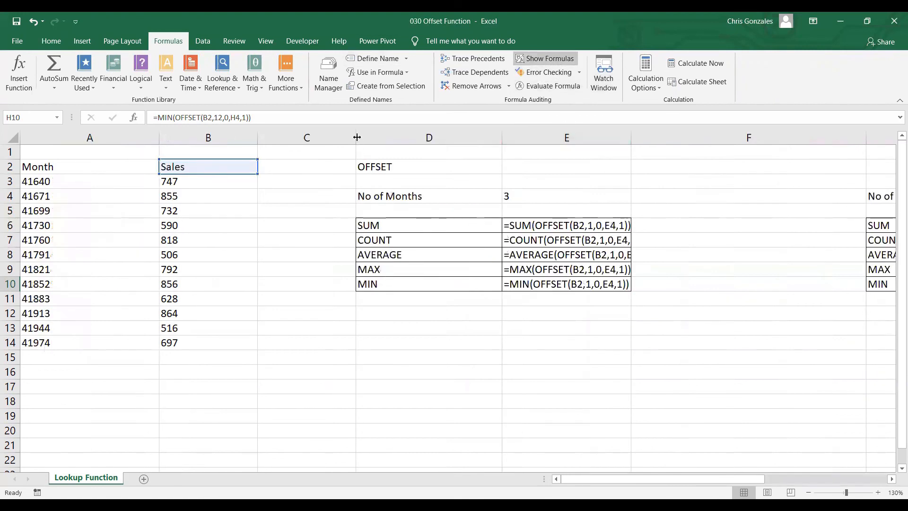
Narrow columns C, D and F and widen column E so the first table's formulas fit and the second table moves closer
drag(357, 137, 318, 137)
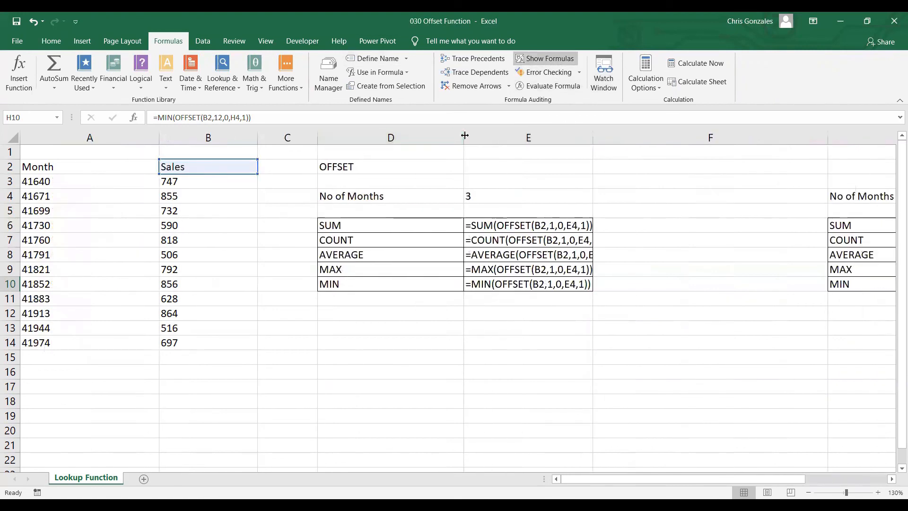
drag(465, 137, 418, 136)
drag(547, 138, 580, 137)
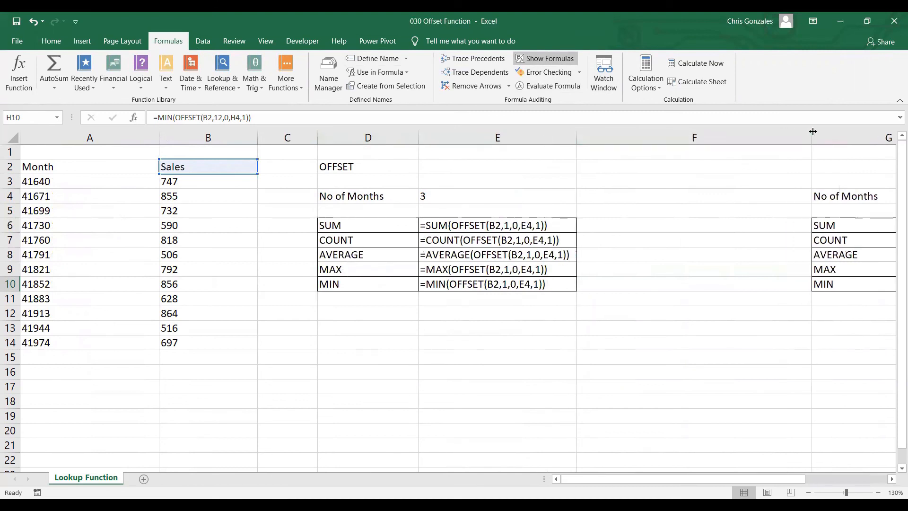
drag(811, 134, 589, 139)
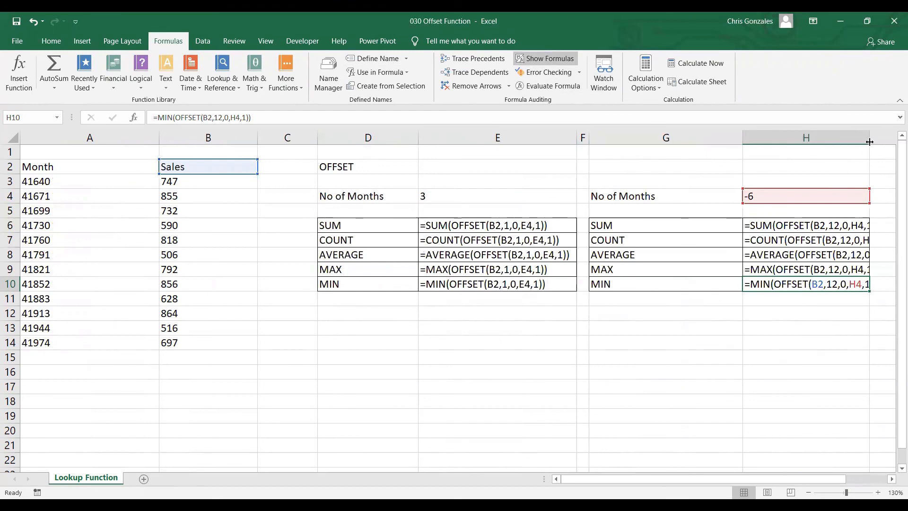
Widen column H to fit the full OFFSET formulas of the second table
drag(869, 142, 890, 141)
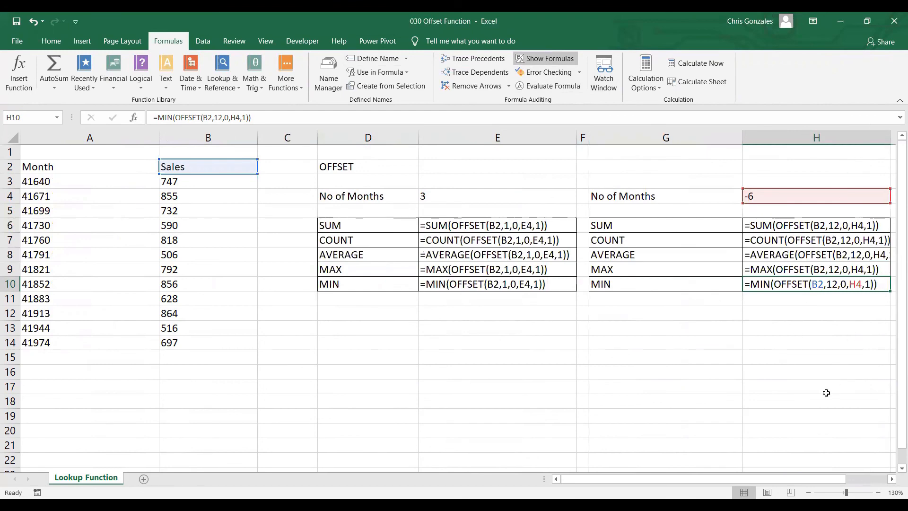
scroll(826, 392, down, 1)
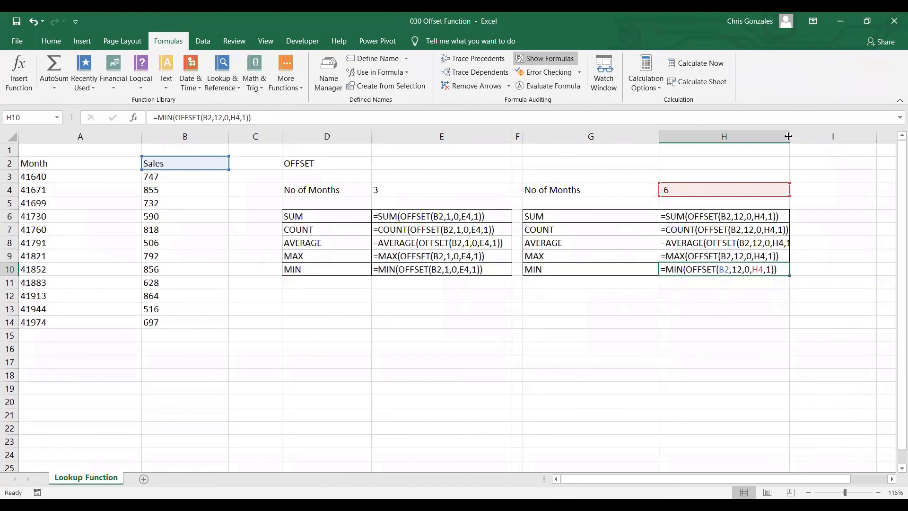
double_click(788, 136)
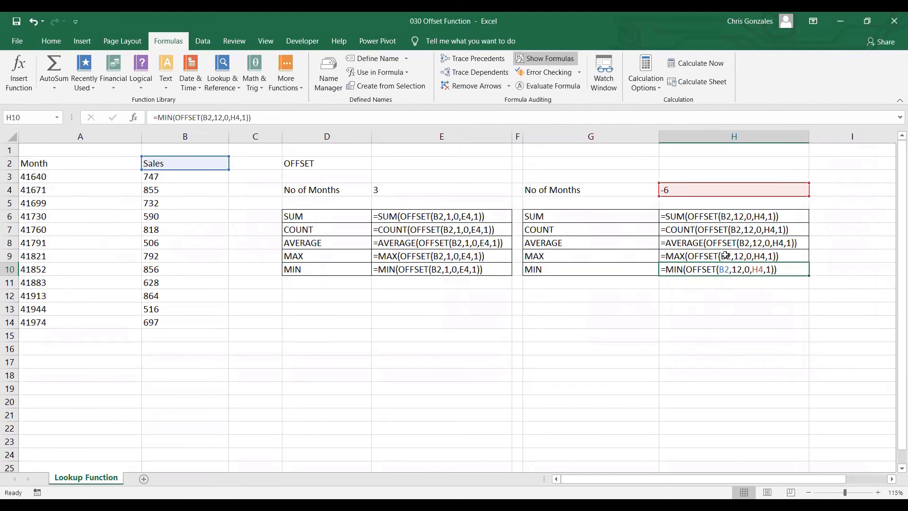
scroll(895, 377, up, 3)
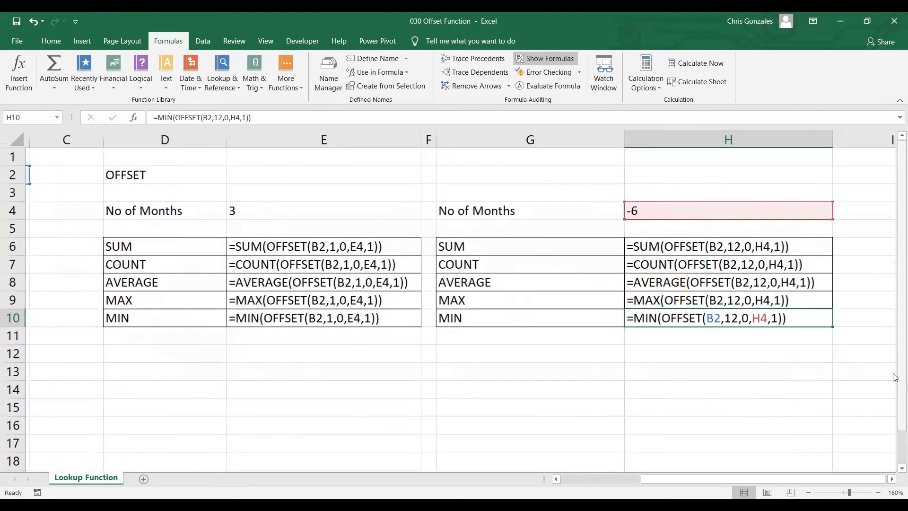